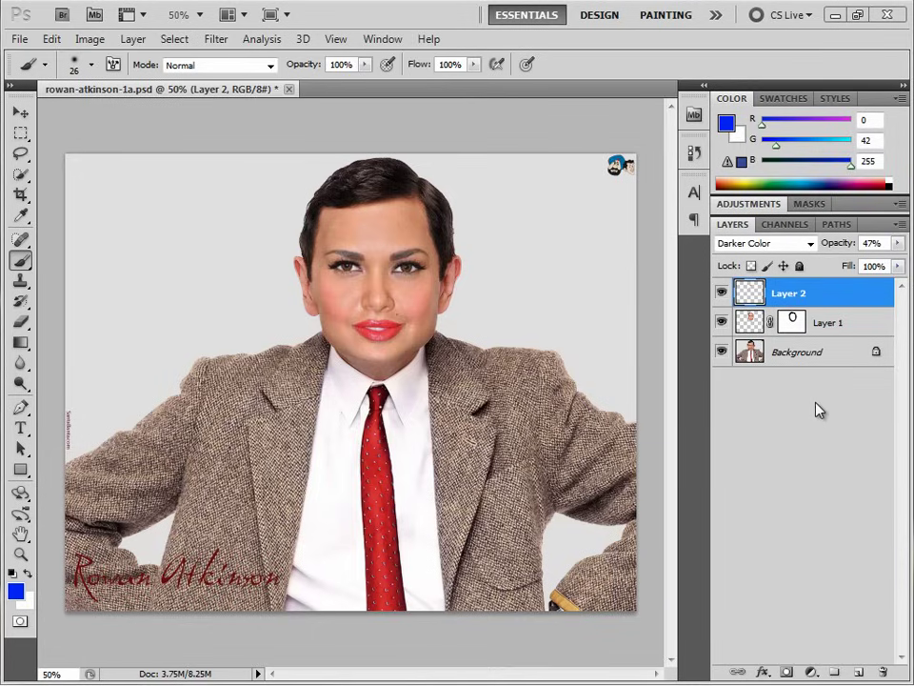
# Toggle the blended face layer off and on to compare it with the original
pyautogui.click(20, 111)
pyautogui.click(722, 327)
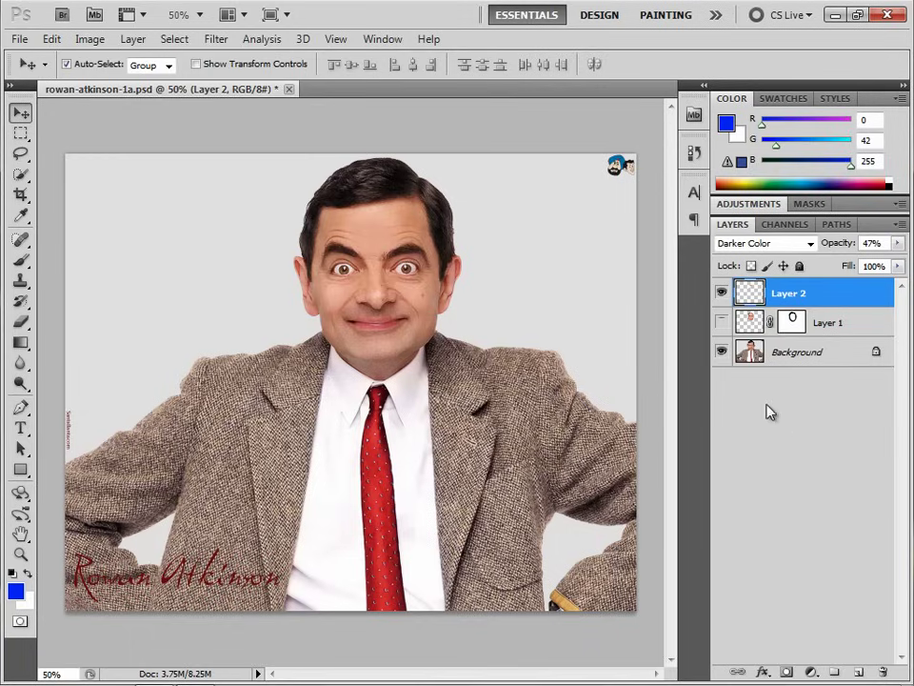
pyautogui.click(722, 322)
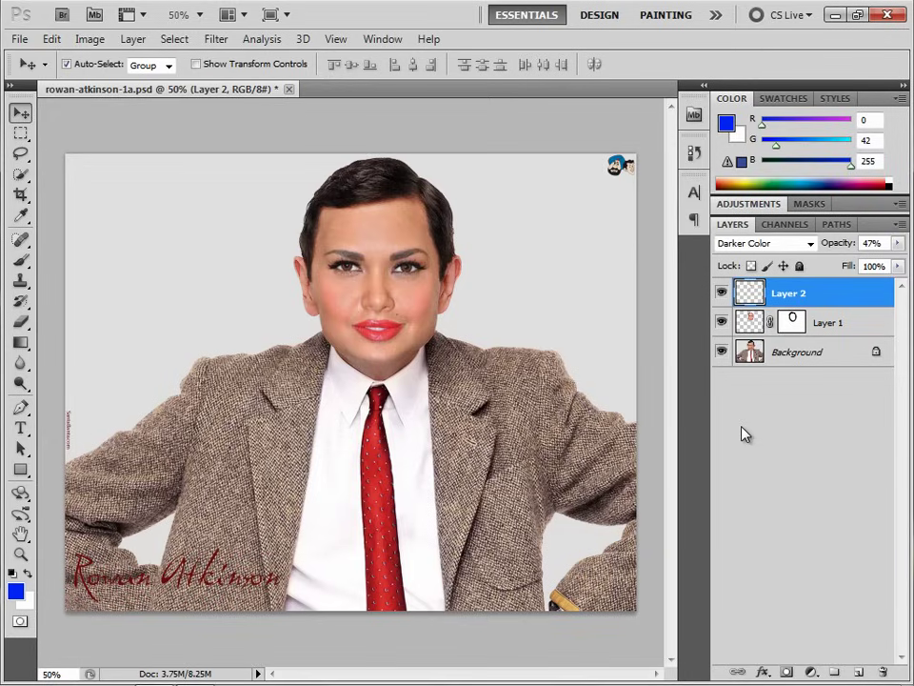
# Close the composite without saving and open rowan-atkinson-1a.jpg and supercars-season-2-launch-12.jpg
pyautogui.click(290, 90)
pyautogui.click(437, 271)
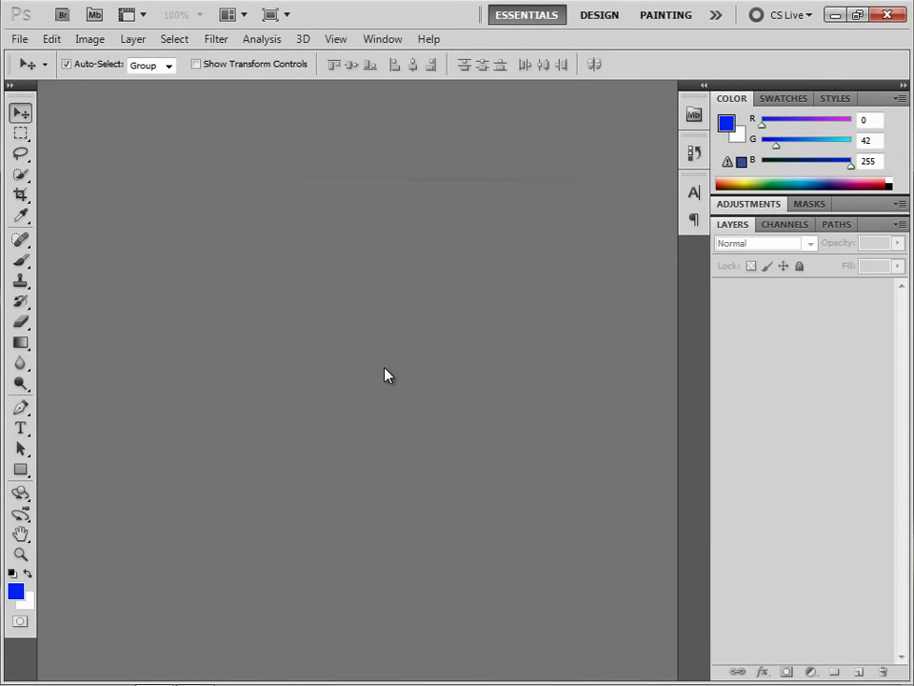
pyautogui.doubleClick(385, 374)
pyautogui.moveTo(596, 344); pyautogui.dragTo(572, 205)
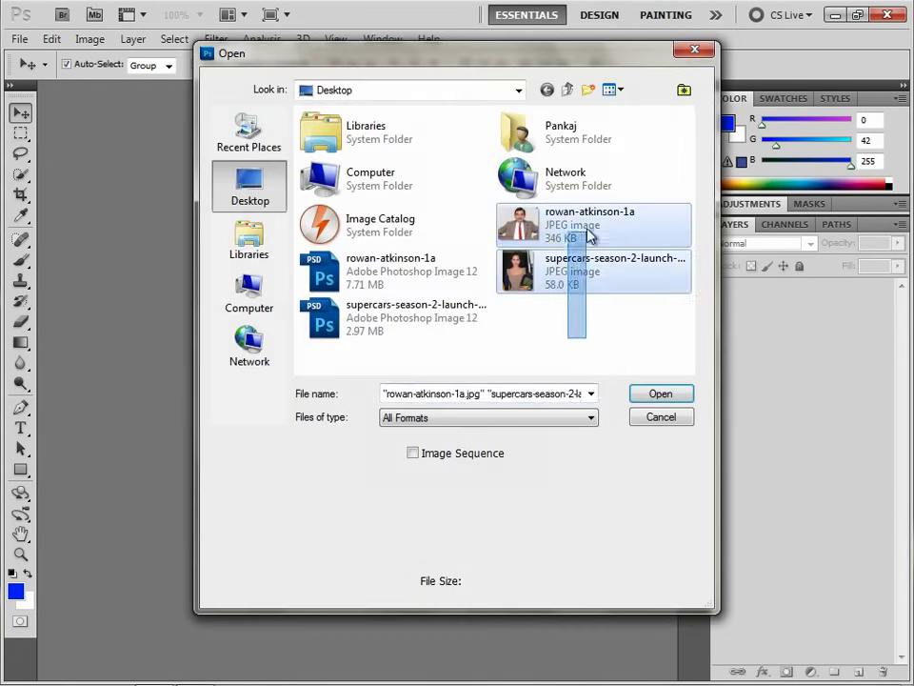
pyautogui.click(661, 393)
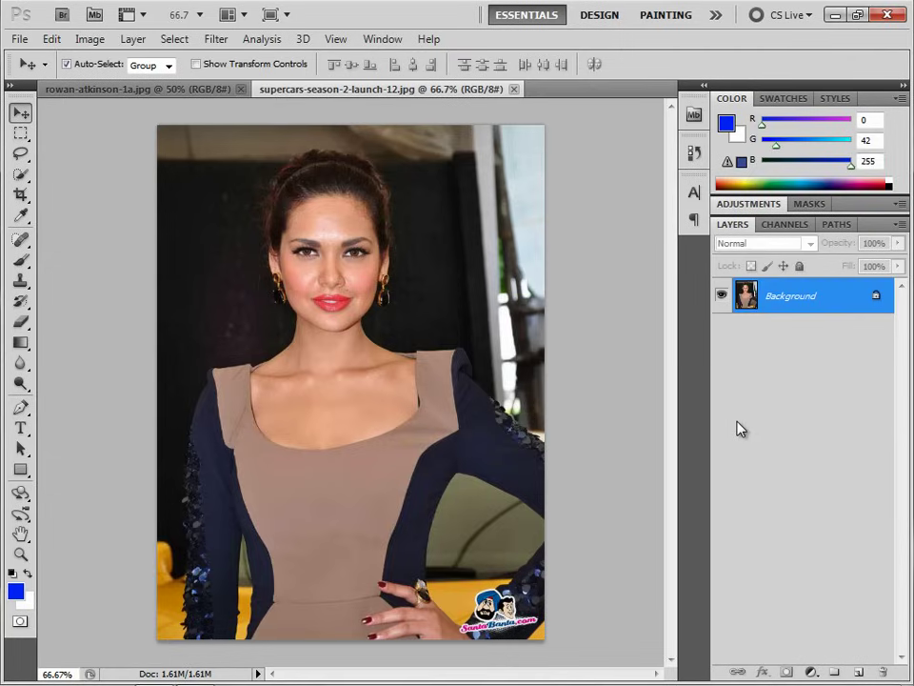
# Zoom supercars-season-2-launch-12.jpg to 200% and pan to the woman's face
pyautogui.click(184, 92)
pyautogui.click(336, 93)
pyautogui.hotkey('ctrl', '+')
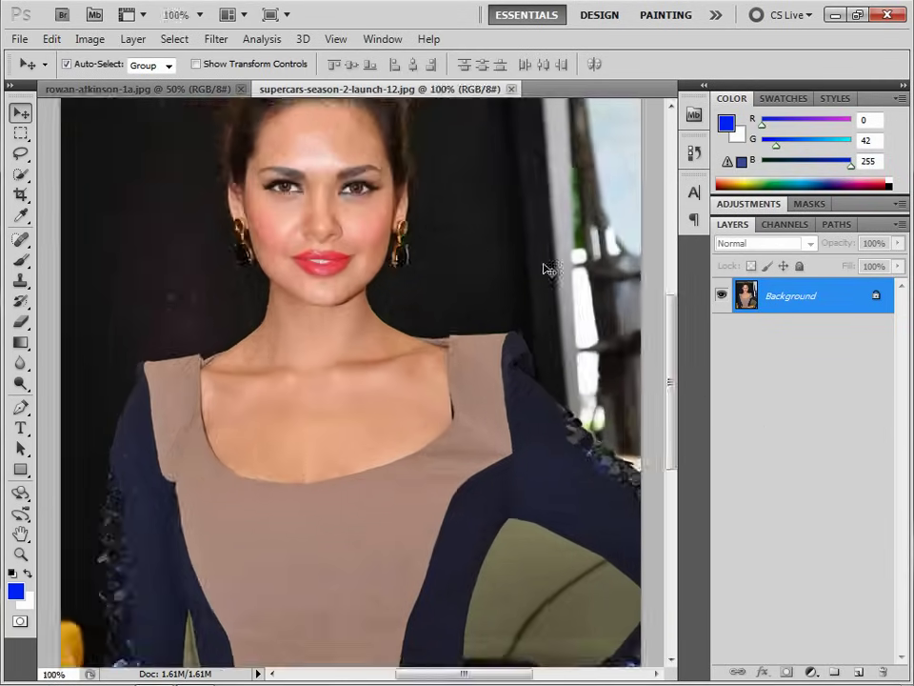
pyautogui.hotkey('ctrl', '+')
pyautogui.moveTo(428, 199)
pyautogui.mouseDown()
pyautogui.moveTo(425, 245)
pyautogui.moveTo(452, 462)
pyautogui.mouseUp()
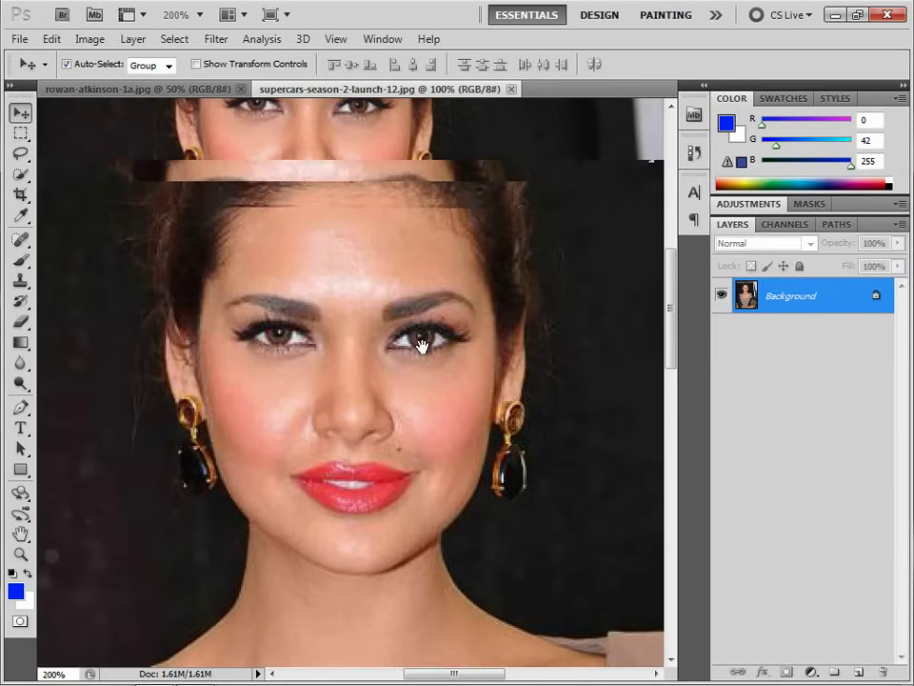
# Lasso-trace the woman's face from the hairline past the earring down to the chin
pyautogui.click(25, 158)
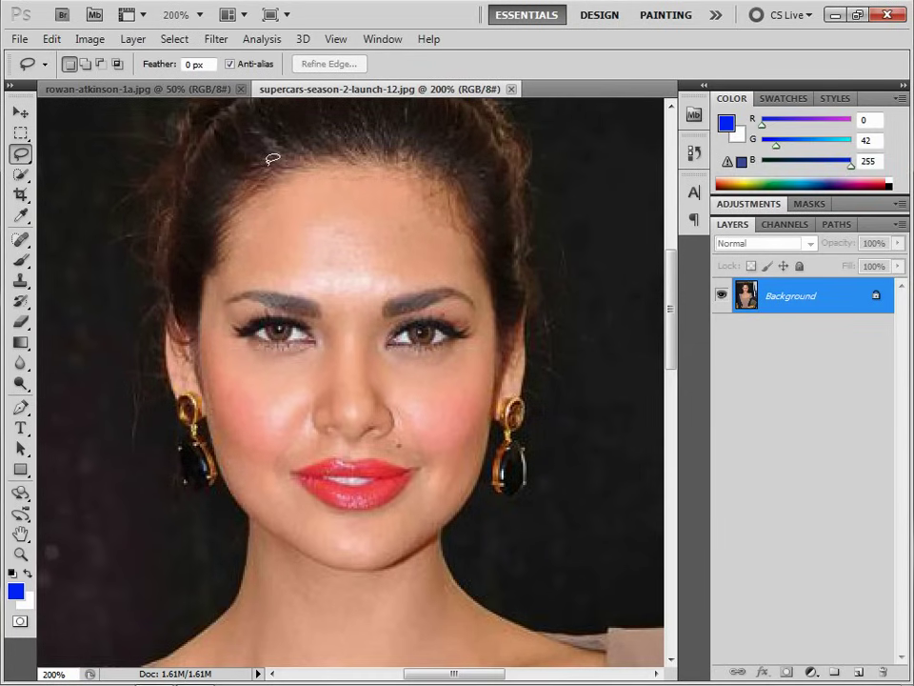
pyautogui.moveTo(261, 164)
pyautogui.mouseDown()
pyautogui.moveTo(195, 284)
pyautogui.moveTo(193, 388)
pyautogui.mouseUp()
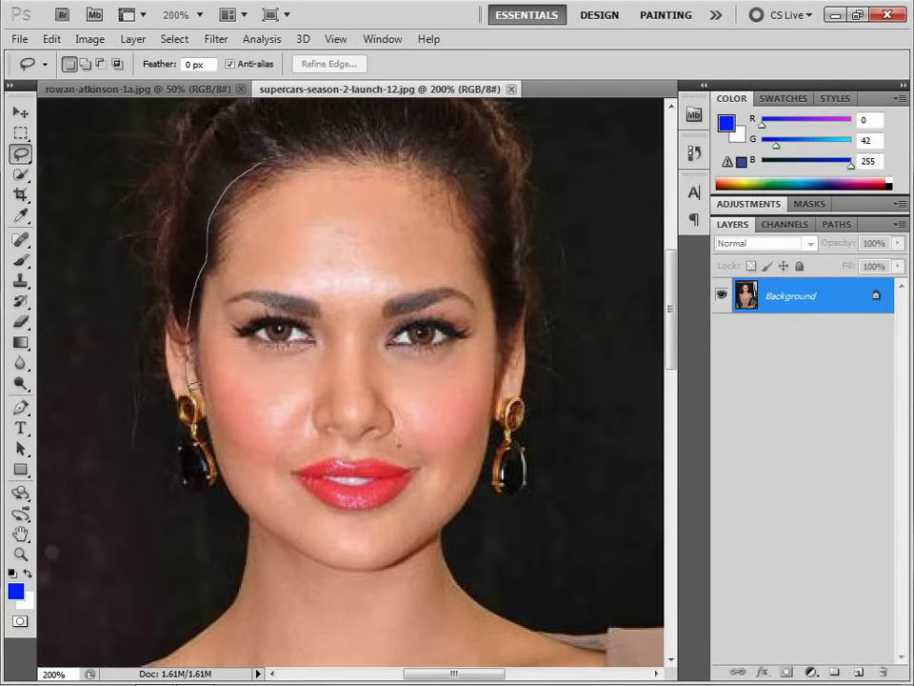
pyautogui.moveTo(193, 389)
pyautogui.mouseDown()
pyautogui.moveTo(227, 495)
pyautogui.moveTo(315, 573)
pyautogui.moveTo(379, 582)
pyautogui.moveTo(419, 575)
pyautogui.moveTo(474, 539)
pyautogui.moveTo(500, 381)
pyautogui.moveTo(504, 253)
pyautogui.moveTo(494, 249)
pyautogui.moveTo(470, 147)
pyautogui.moveTo(406, 137)
pyautogui.moveTo(289, 145)
pyautogui.moveTo(253, 152)
pyautogui.moveTo(246, 180)
pyautogui.mouseUp()
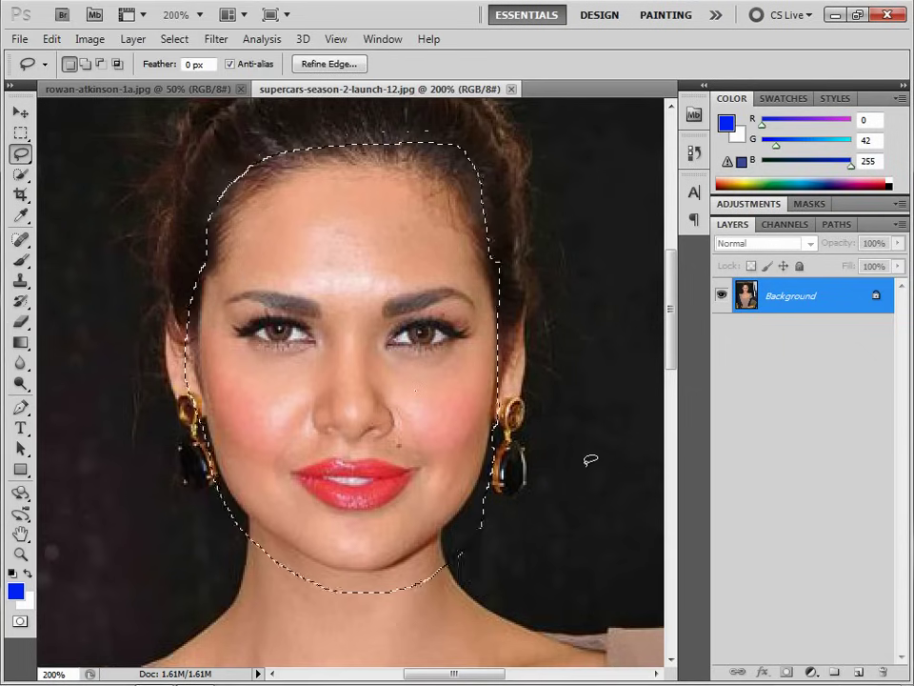
pyautogui.click(50, 39)
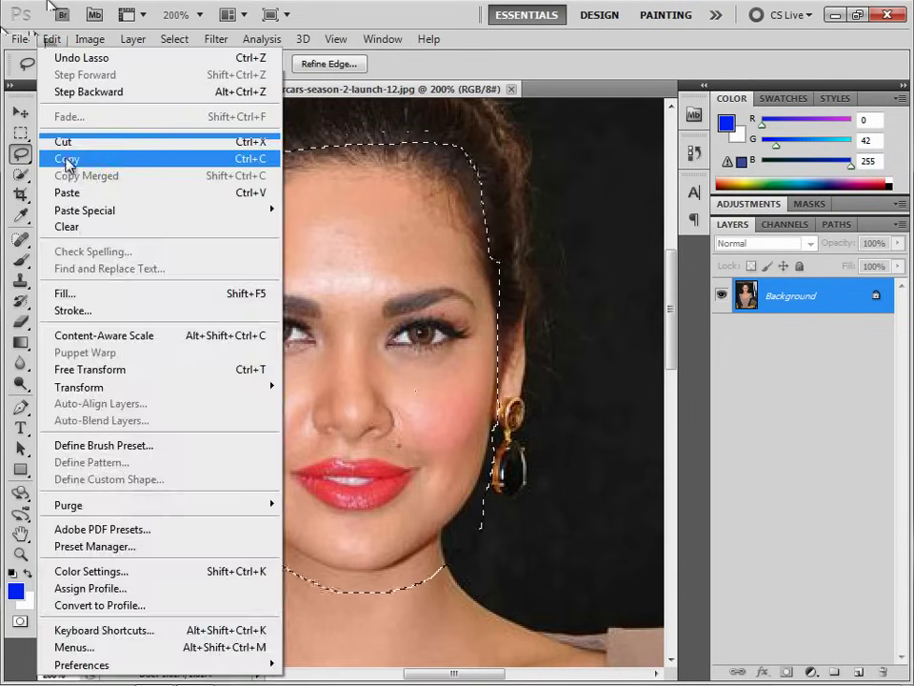
# Copy the selected face, paste it into rowan-atkinson-1a.jpg as Layer 1, and move it beside his head
pyautogui.click(67, 160)
pyautogui.click(124, 88)
pyautogui.click(51, 39)
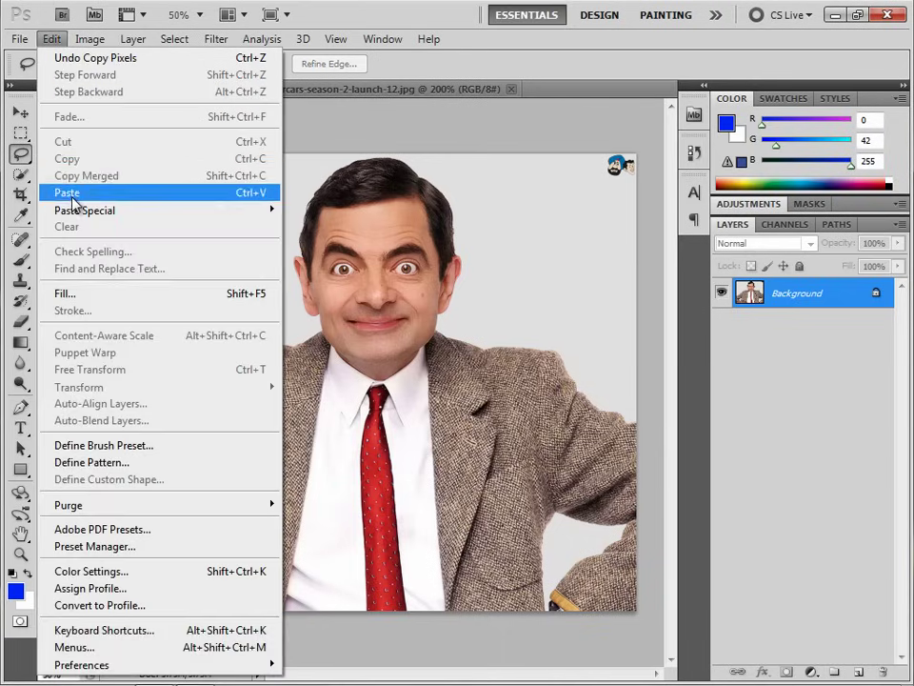
pyautogui.click(69, 194)
pyautogui.press('v')
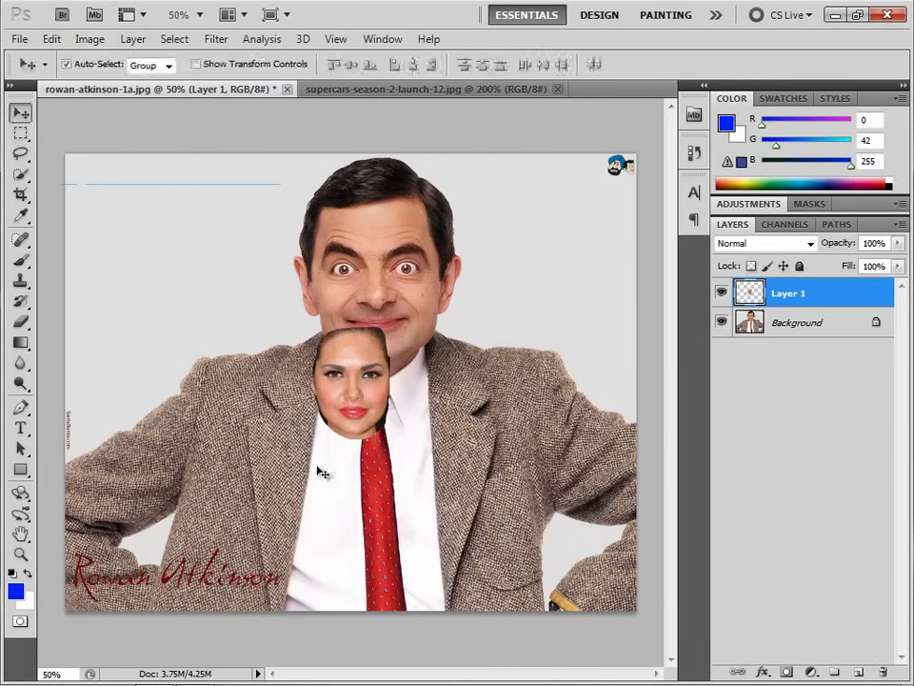
pyautogui.moveTo(366, 427); pyautogui.dragTo(358, 325)
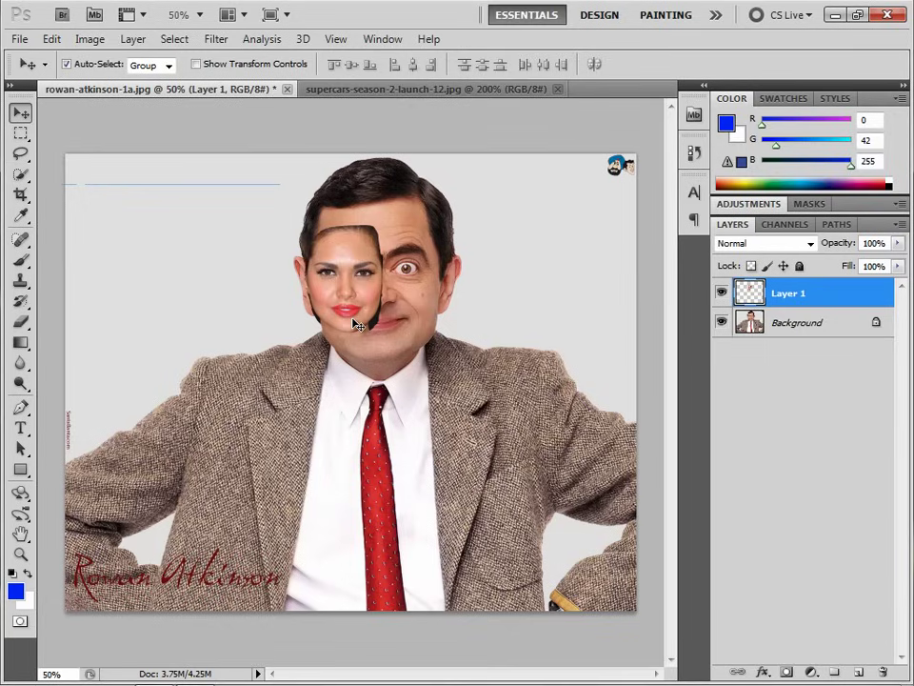
pyautogui.moveTo(353, 288); pyautogui.dragTo(273, 297)
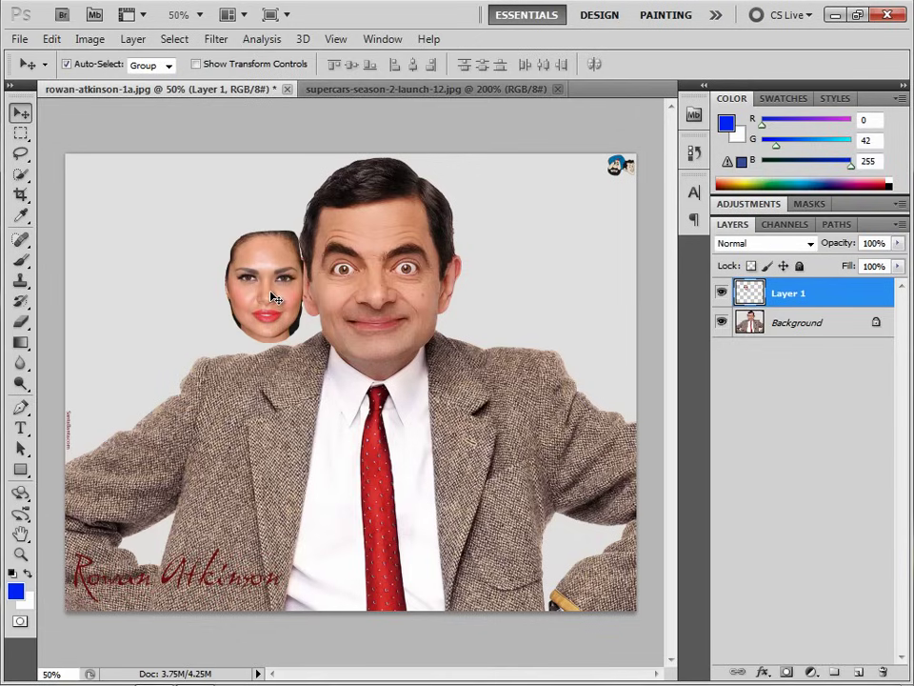
pyautogui.click(48, 38)
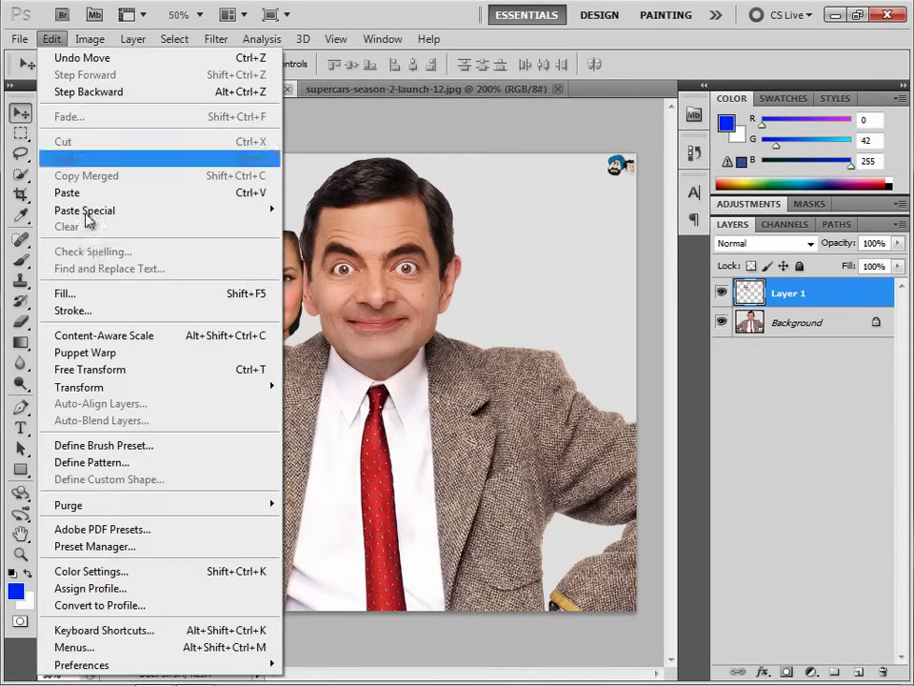
# Scale the face to 171.51% over his face using lowered opacity, then restore 100% opacity
pyautogui.click(114, 369)
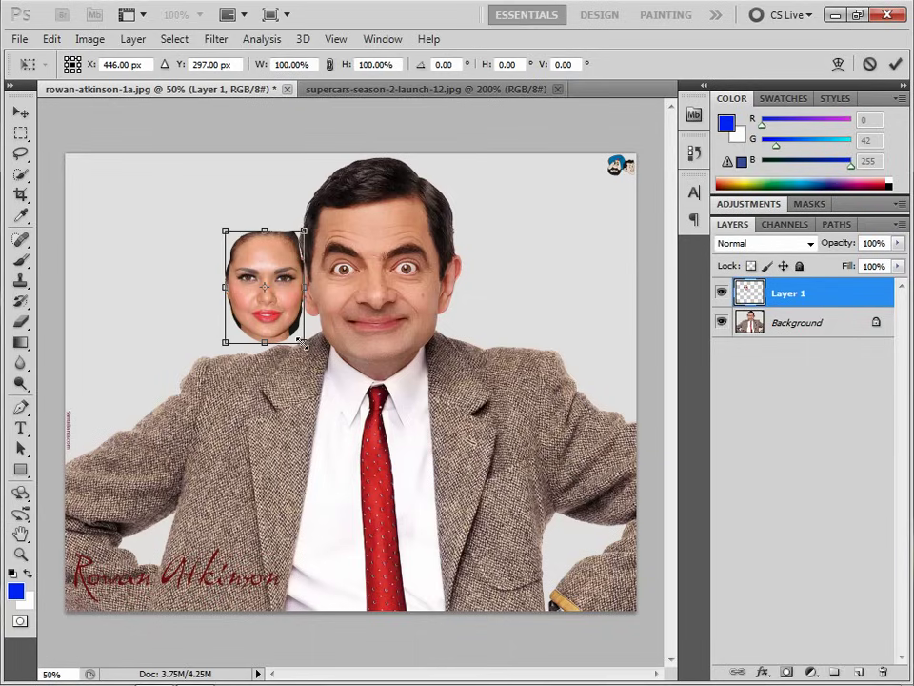
pyautogui.moveTo(303, 343); pyautogui.dragTo(373, 393)
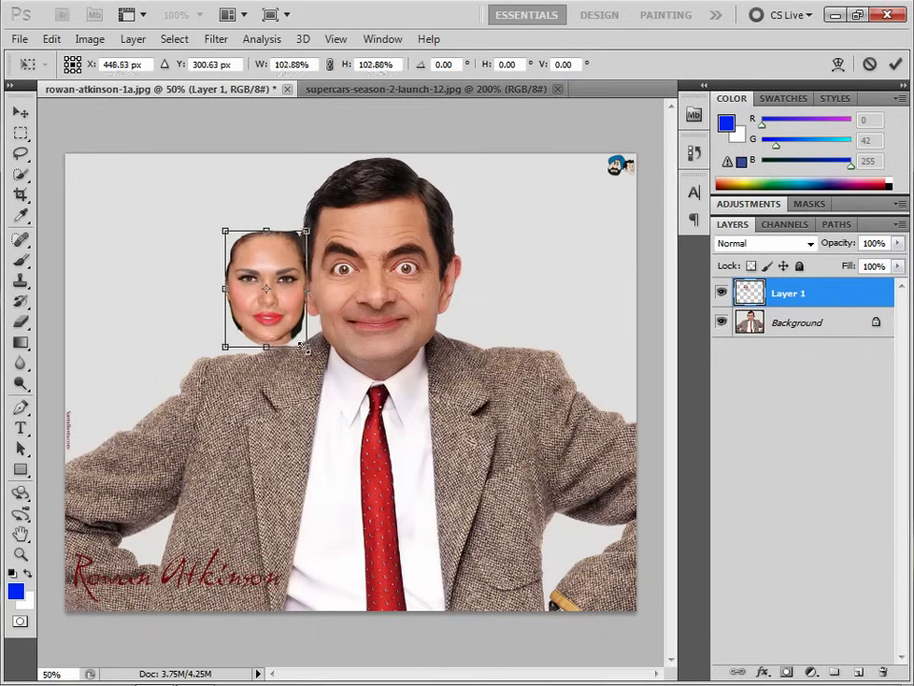
pyautogui.moveTo(307, 379); pyautogui.dragTo(394, 338)
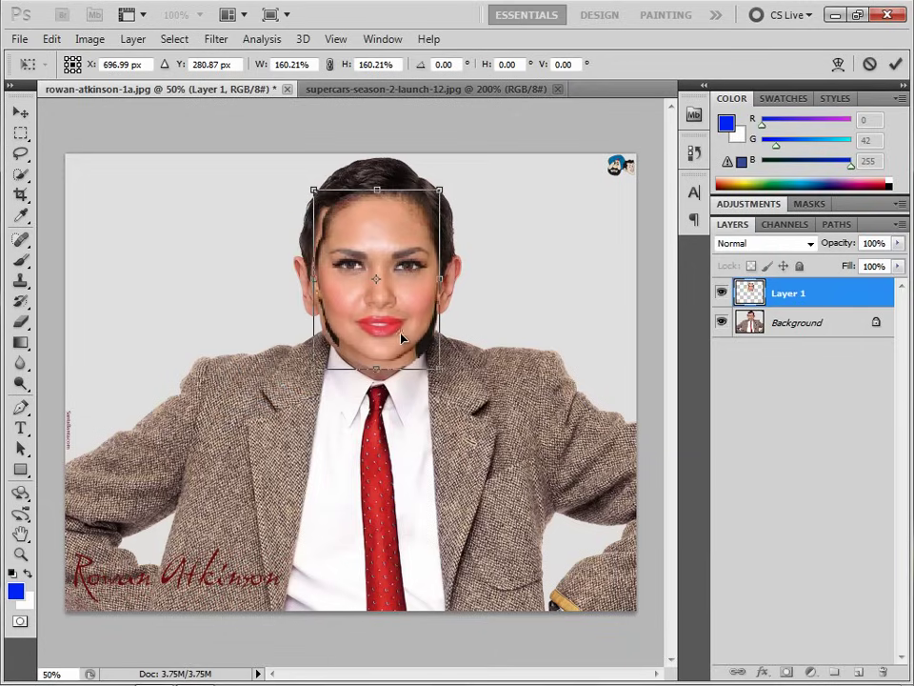
pyautogui.moveTo(848, 246); pyautogui.dragTo(822, 247)
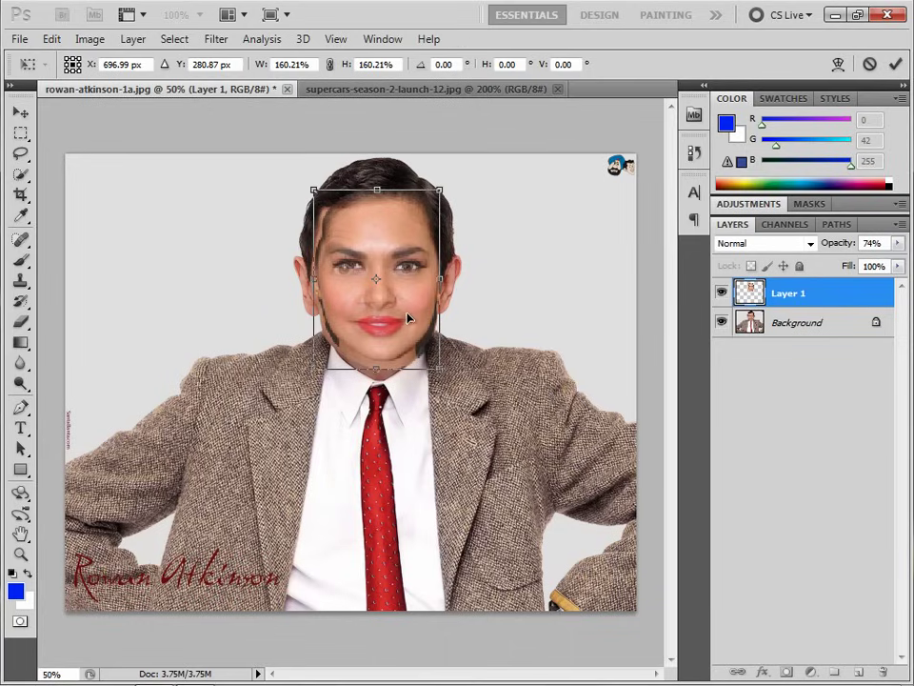
pyautogui.moveTo(407, 317); pyautogui.dragTo(404, 320)
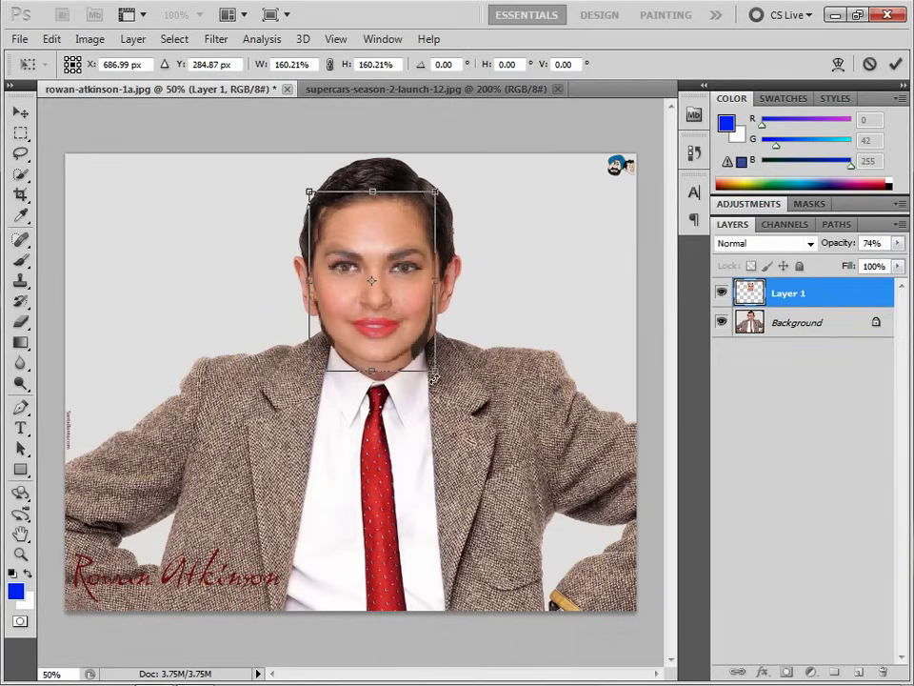
pyautogui.moveTo(437, 371); pyautogui.dragTo(444, 385)
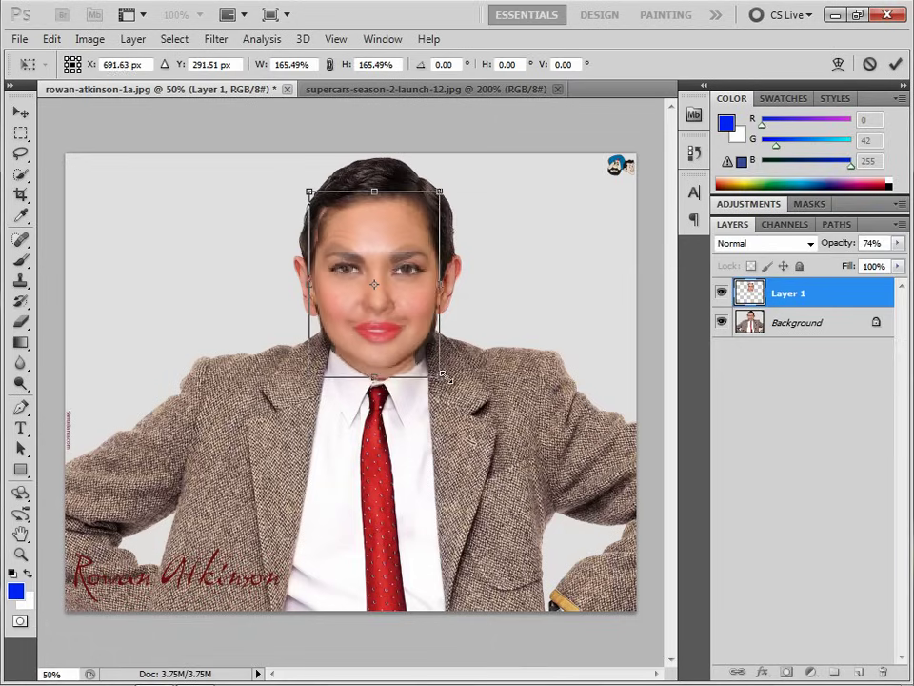
pyautogui.moveTo(399, 357)
pyautogui.mouseDown()
pyautogui.moveTo(394, 364)
pyautogui.moveTo(394, 353)
pyautogui.mouseUp()
pyautogui.moveTo(844, 244); pyautogui.dragTo(818, 248)
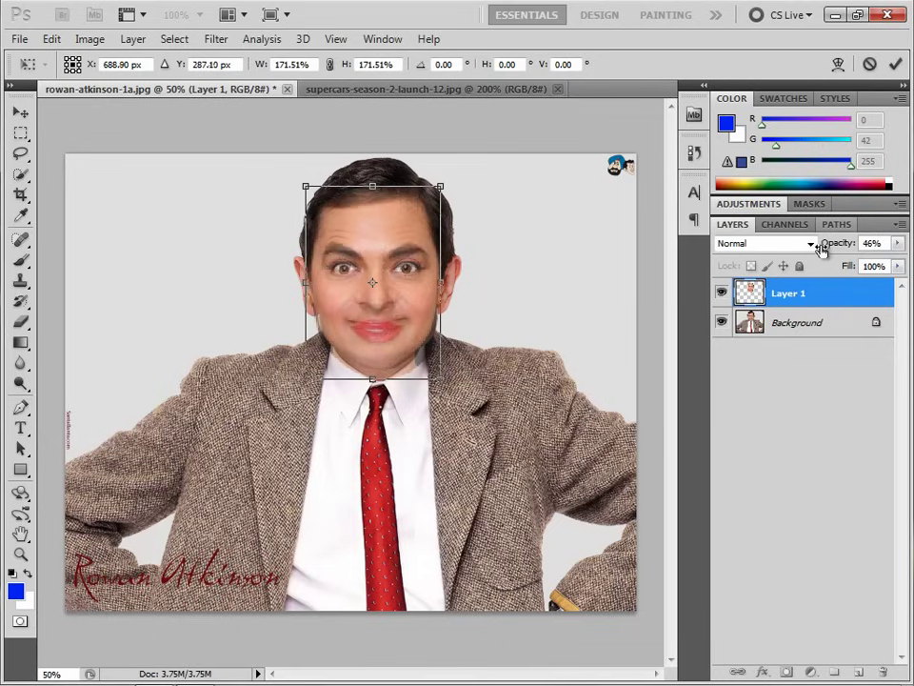
pyautogui.moveTo(387, 341); pyautogui.dragTo(389, 337)
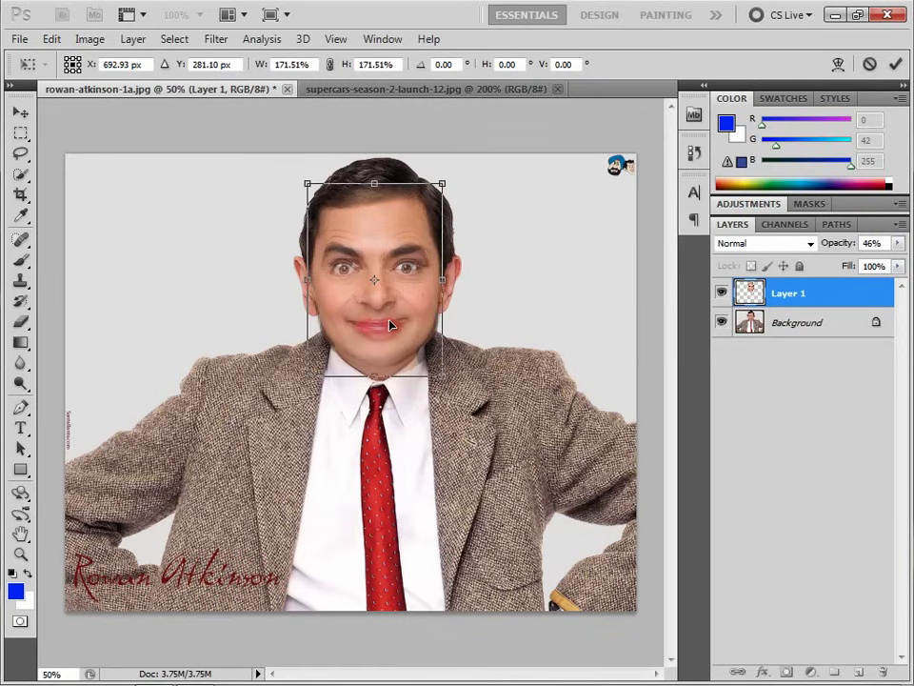
pyautogui.press('Return')
pyautogui.moveTo(824, 243); pyautogui.dragTo(876, 244)
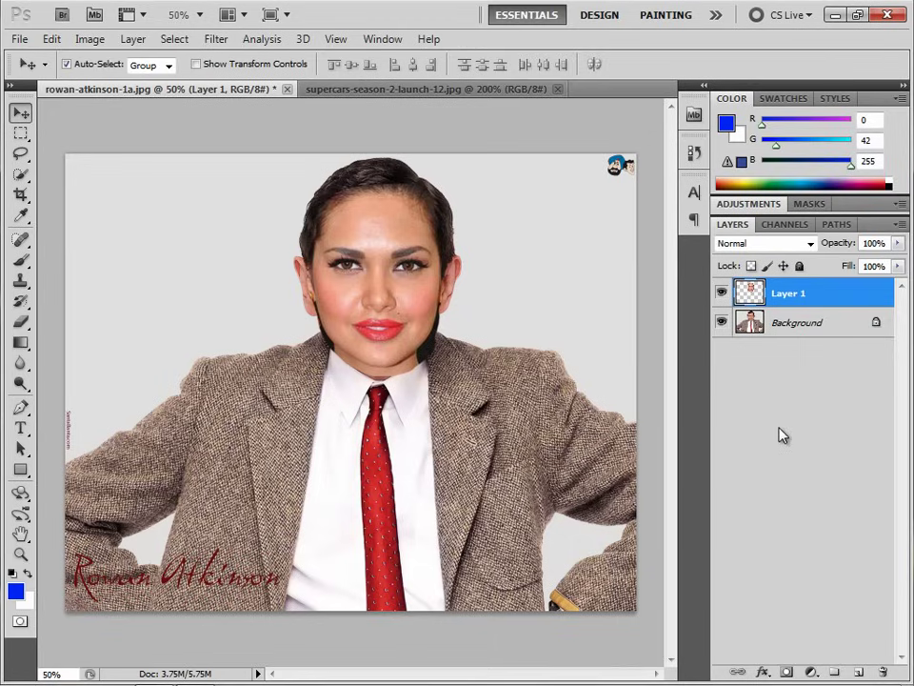
# Add a layer mask to Layer 1 and set up a 30 px, 0% hardness brush
pyautogui.click(787, 673)
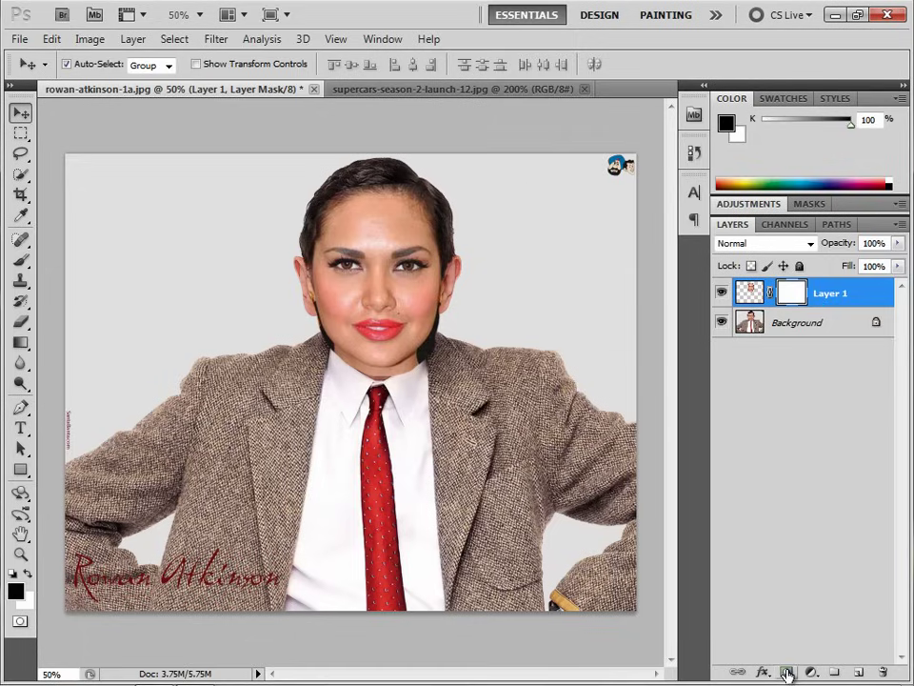
pyautogui.click(23, 260)
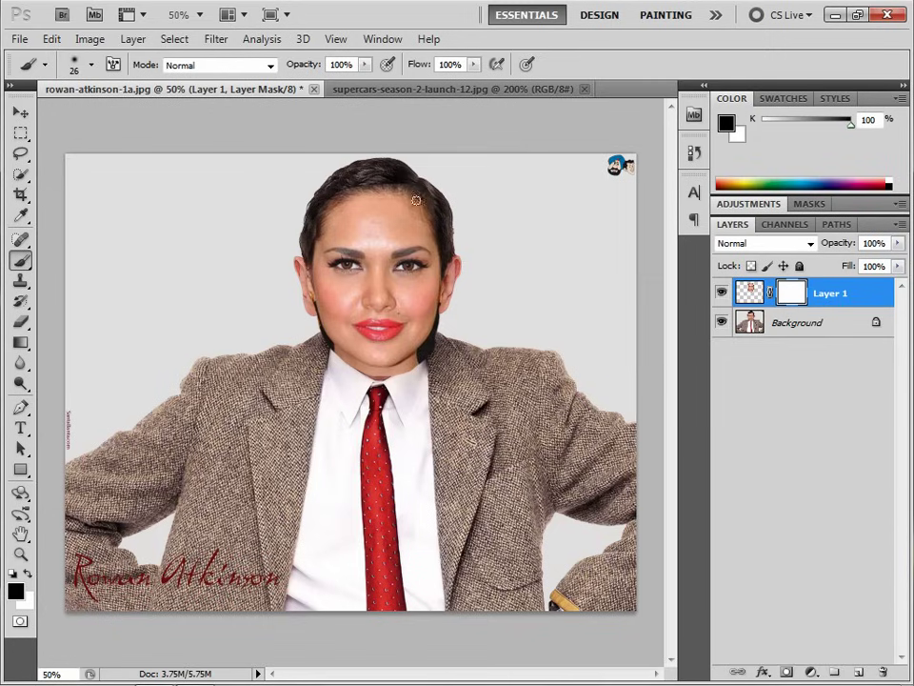
pyautogui.hotkey('ctrl', '+')
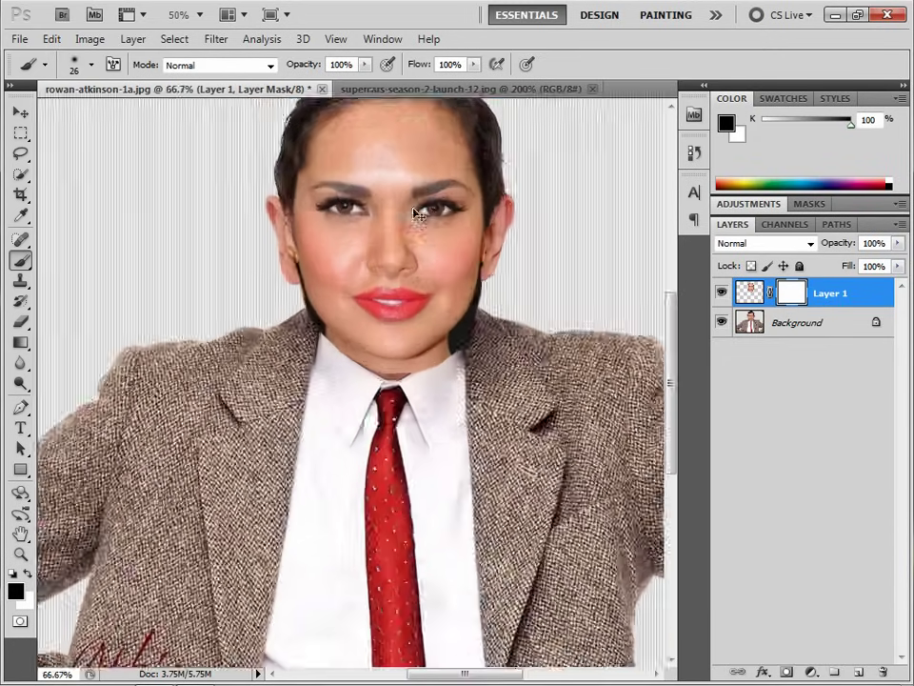
pyautogui.hotkey('ctrl', '+')
pyautogui.moveTo(462, 167); pyautogui.dragTo(434, 333)
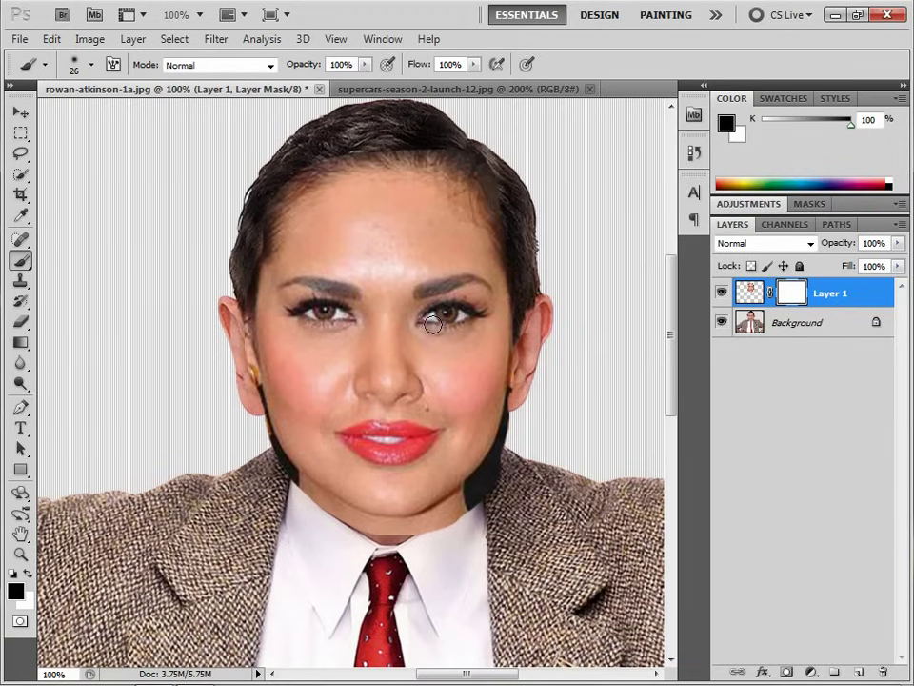
pyautogui.rightClick(421, 220)
pyautogui.moveTo(461, 256); pyautogui.dragTo(468, 256)
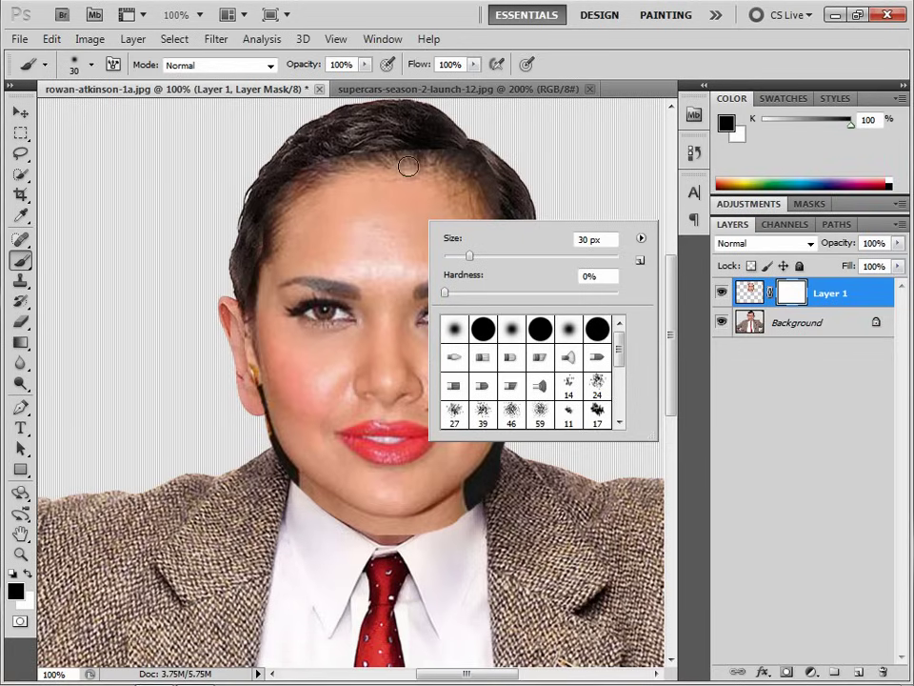
pyautogui.click(408, 167)
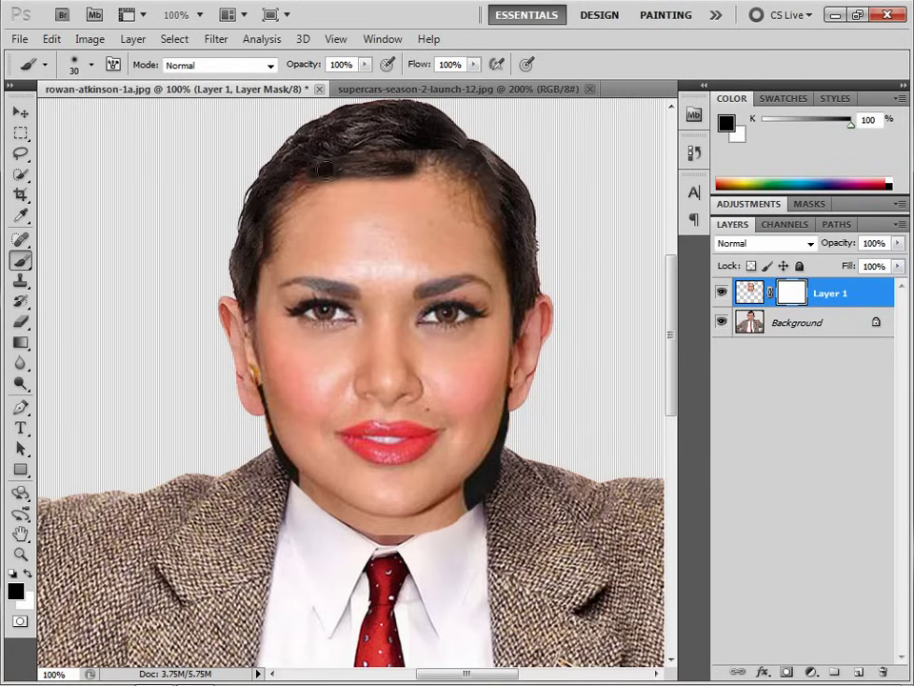
# Paint black on Layer 1's mask at the left temple, ear and earring, and jaw hair
pyautogui.moveTo(289, 198); pyautogui.dragTo(292, 216)
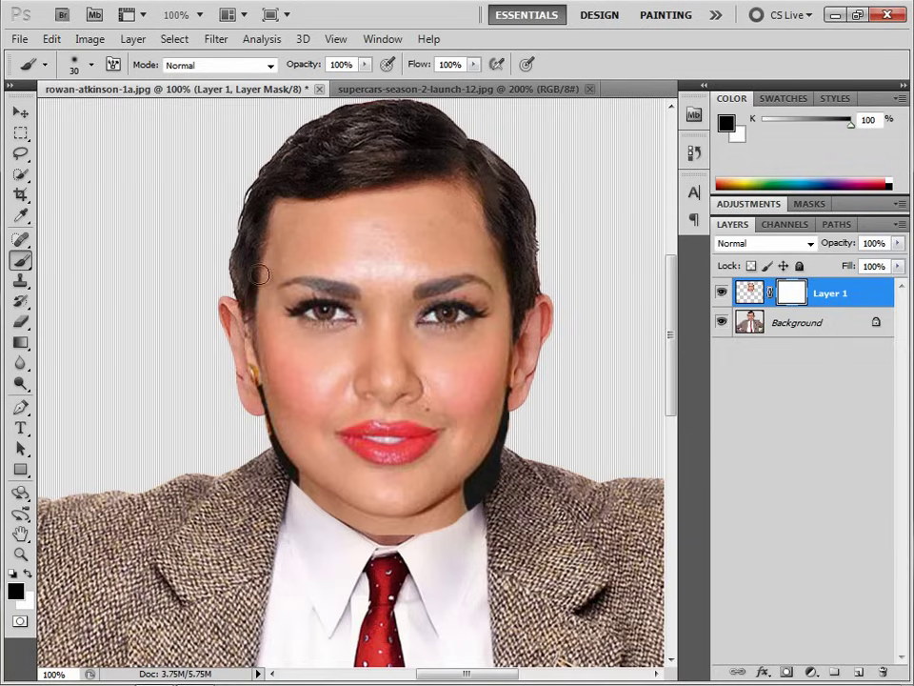
pyautogui.moveTo(248, 312)
pyautogui.mouseDown()
pyautogui.moveTo(268, 440)
pyautogui.moveTo(310, 490)
pyautogui.moveTo(400, 527)
pyautogui.moveTo(455, 512)
pyautogui.moveTo(500, 472)
pyautogui.moveTo(459, 509)
pyautogui.moveTo(345, 534)
pyautogui.moveTo(461, 523)
pyautogui.moveTo(514, 429)
pyautogui.mouseUp()
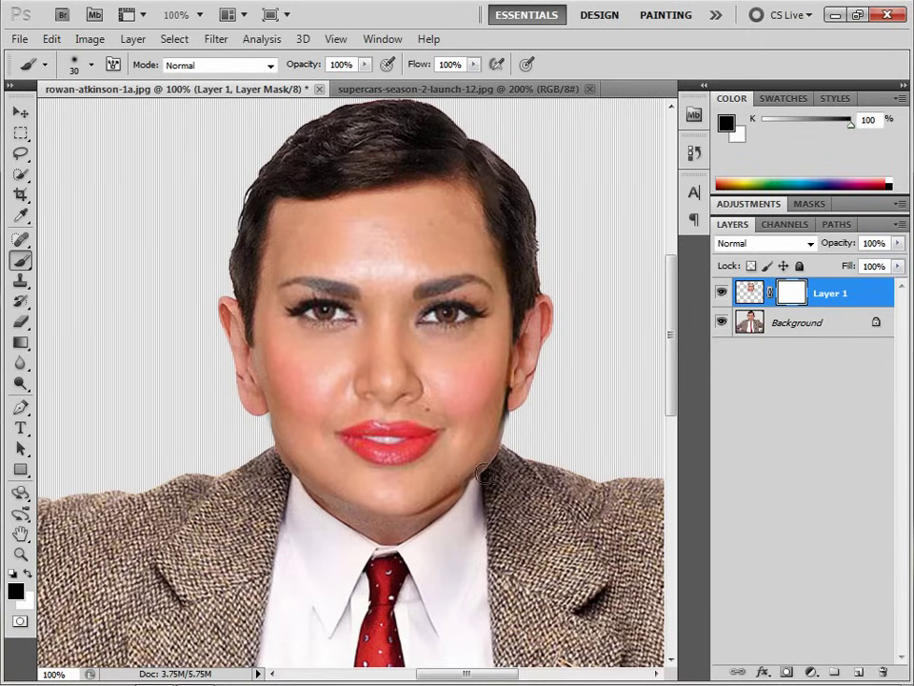
pyautogui.moveTo(497, 448)
pyautogui.mouseDown()
pyautogui.moveTo(517, 386)
pyautogui.moveTo(505, 227)
pyautogui.mouseUp()
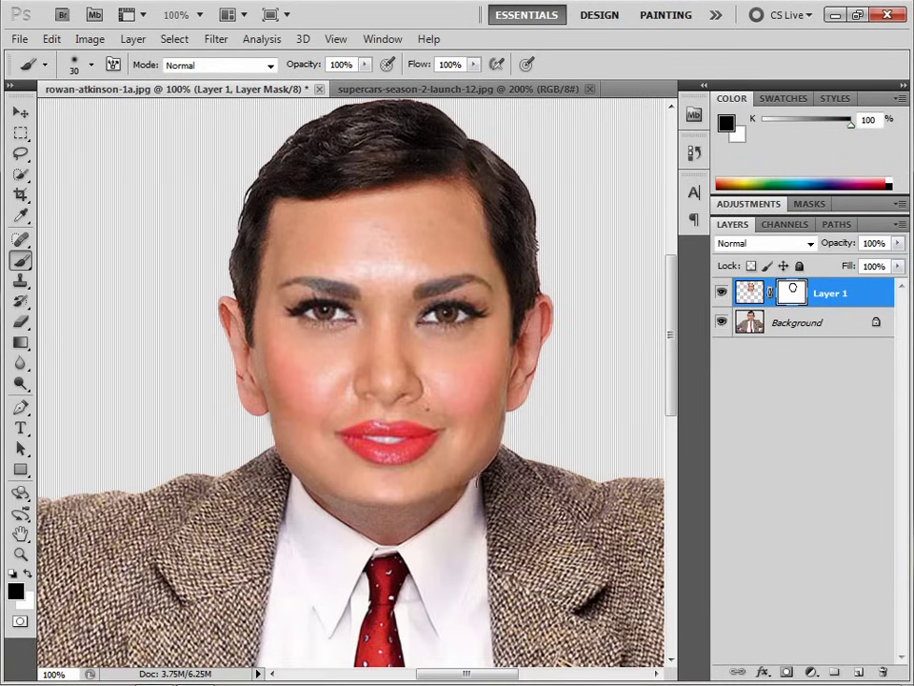
pyautogui.hotkey('ctrl', '+')
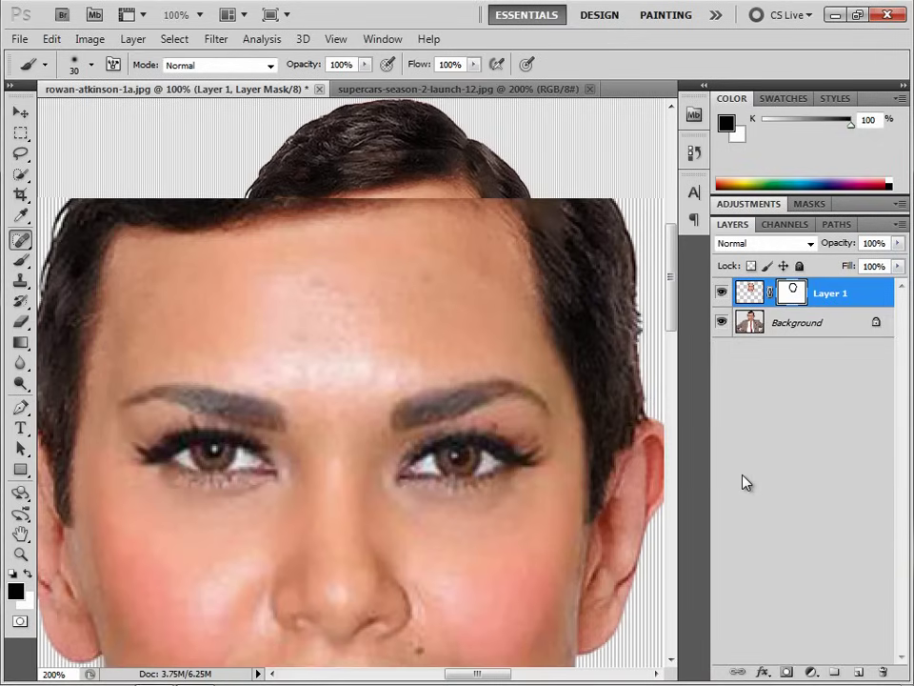
pyautogui.hotkey('ctrl', '0')
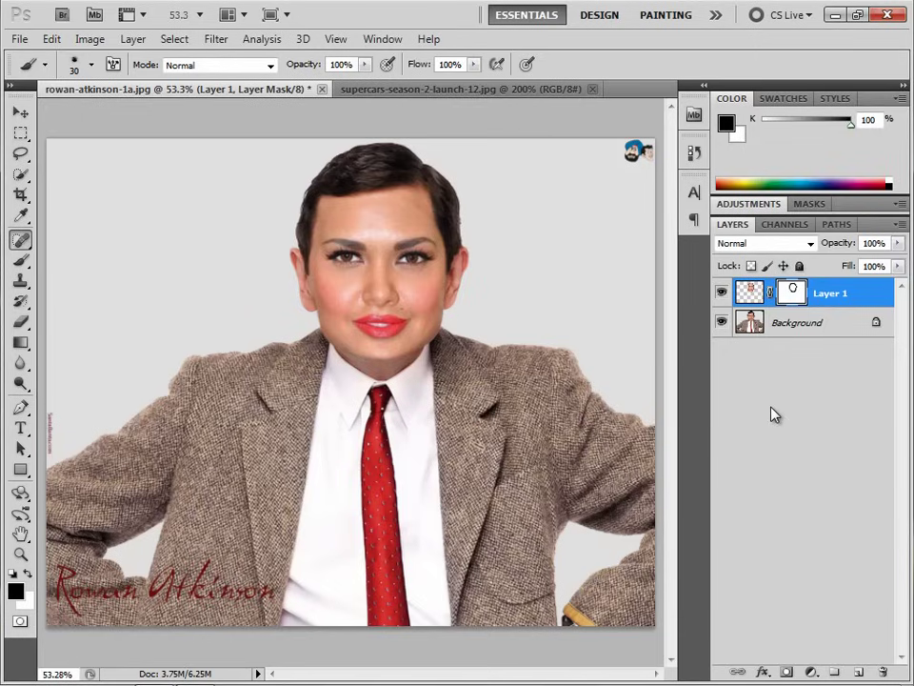
pyautogui.press('j')
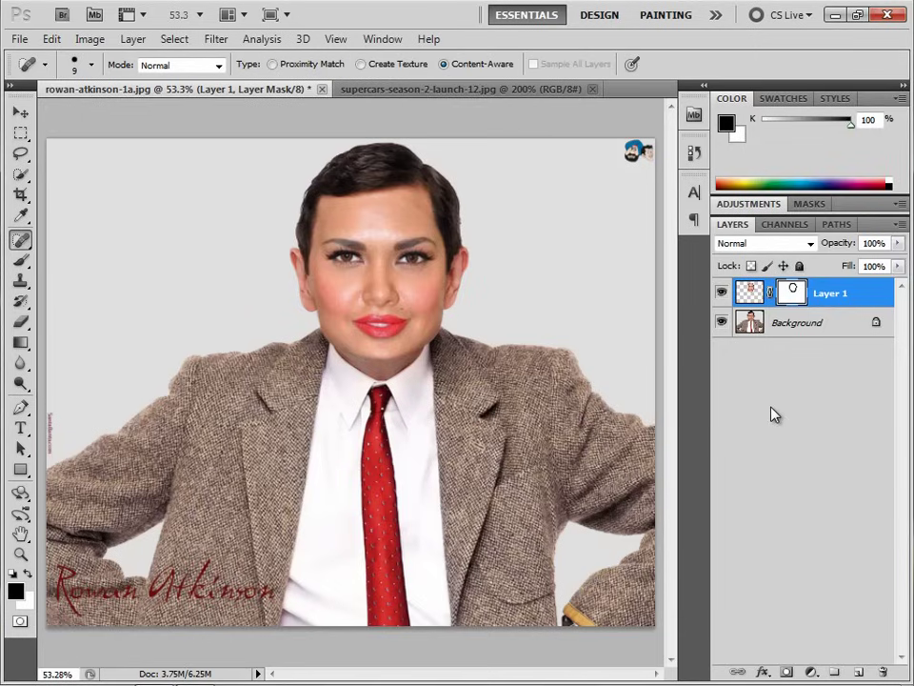
pyautogui.click(722, 293)
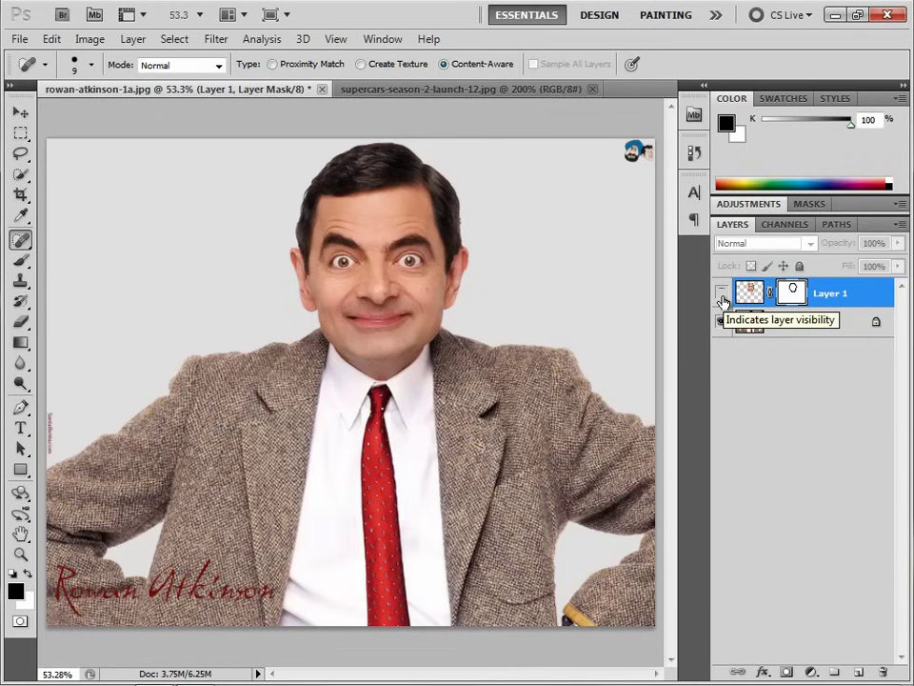
pyautogui.click(721, 293)
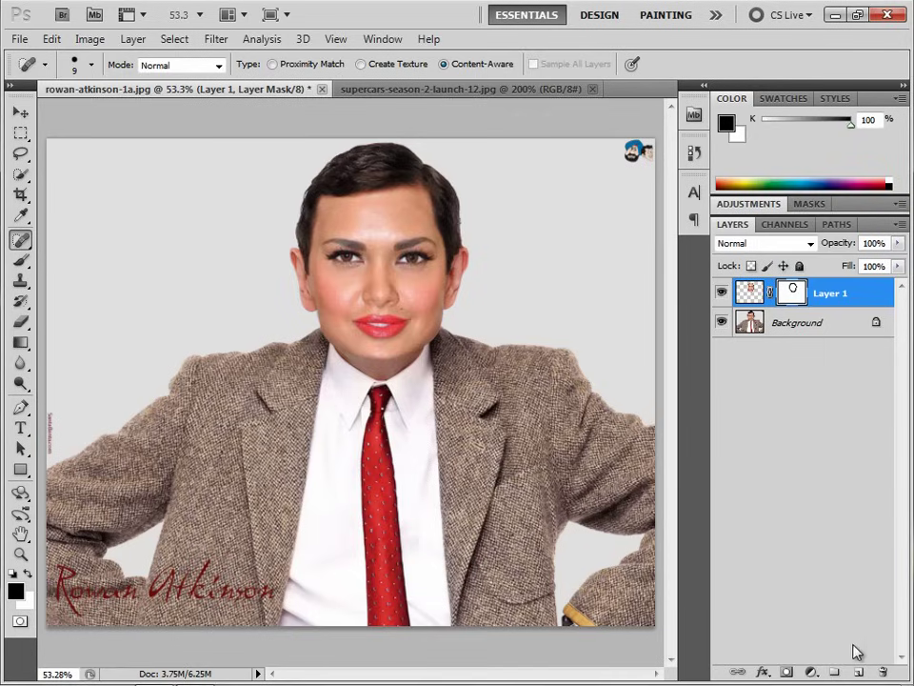
# Add Layer 2 and sample the forehead skin tone (RGB 231/158/126) as the brush colour
pyautogui.click(862, 673)
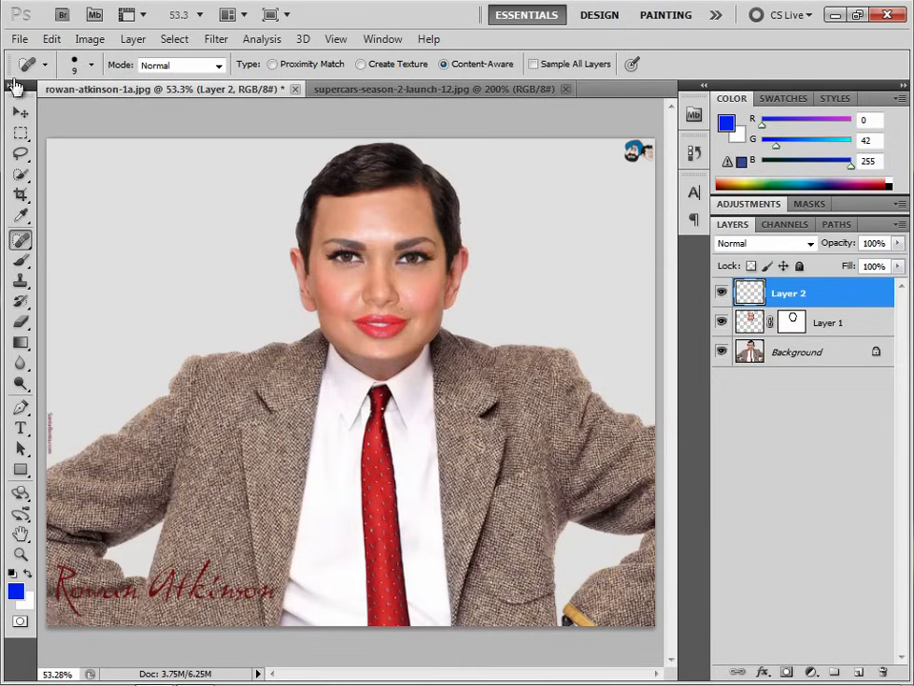
pyautogui.moveTo(20, 259); pyautogui.dragTo(73, 267)
pyautogui.click(70, 261)
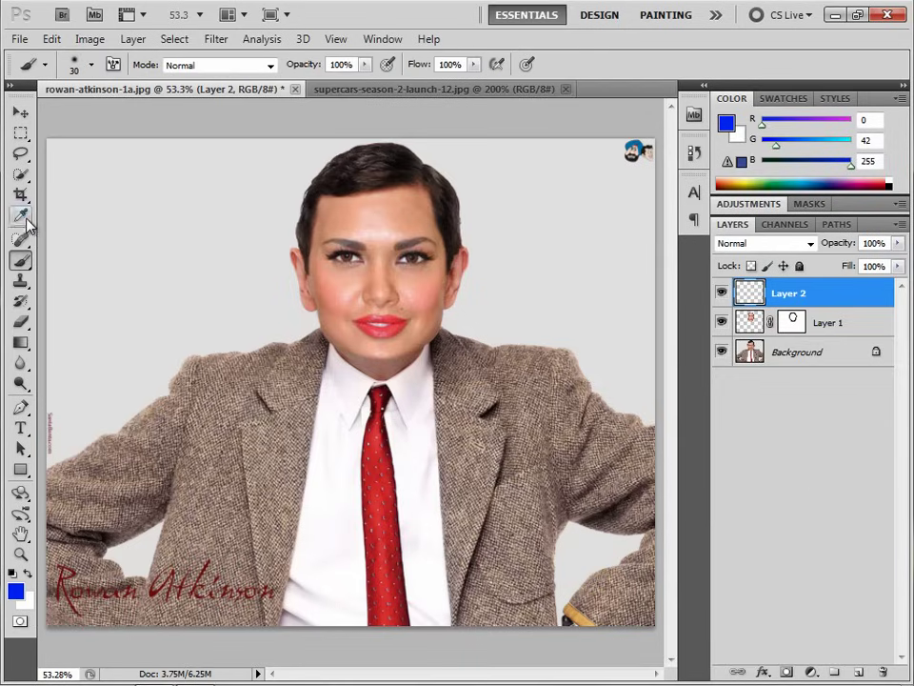
pyautogui.click(23, 217)
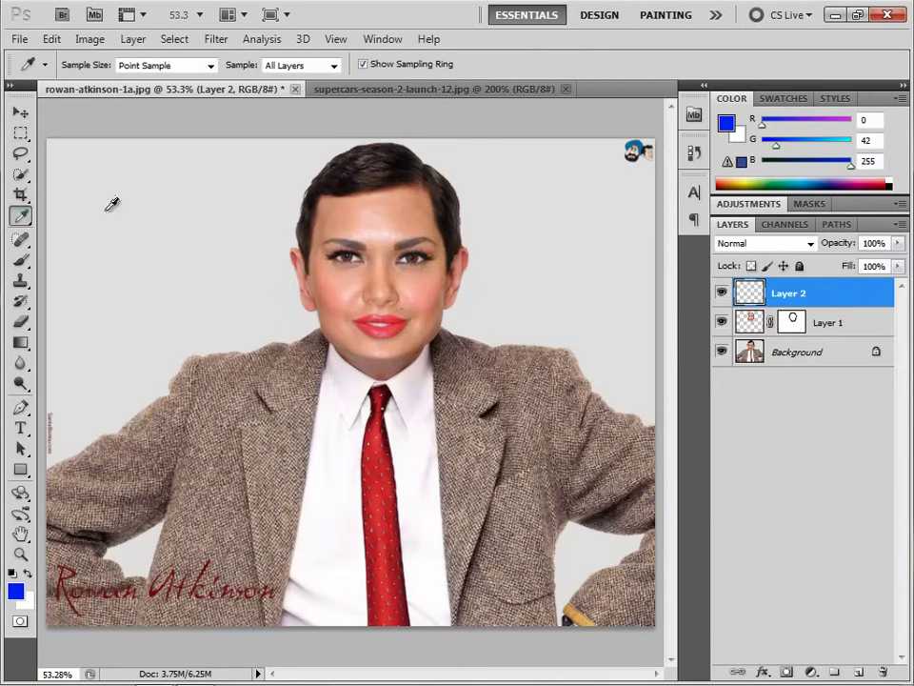
pyautogui.click(339, 222)
pyautogui.click(22, 261)
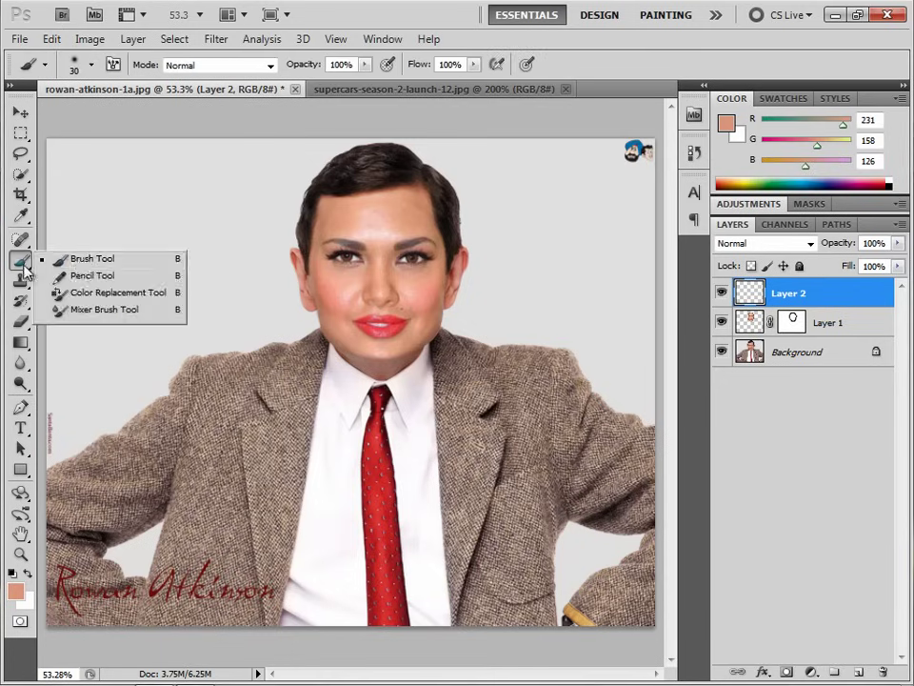
# Paint the sampled skin tone across the forehead and both cheeks at 200% zoom
pyautogui.hotkey('ctrl', '+')
pyautogui.hotkey('ctrl', '+')
pyautogui.moveTo(419, 218); pyautogui.dragTo(365, 518)
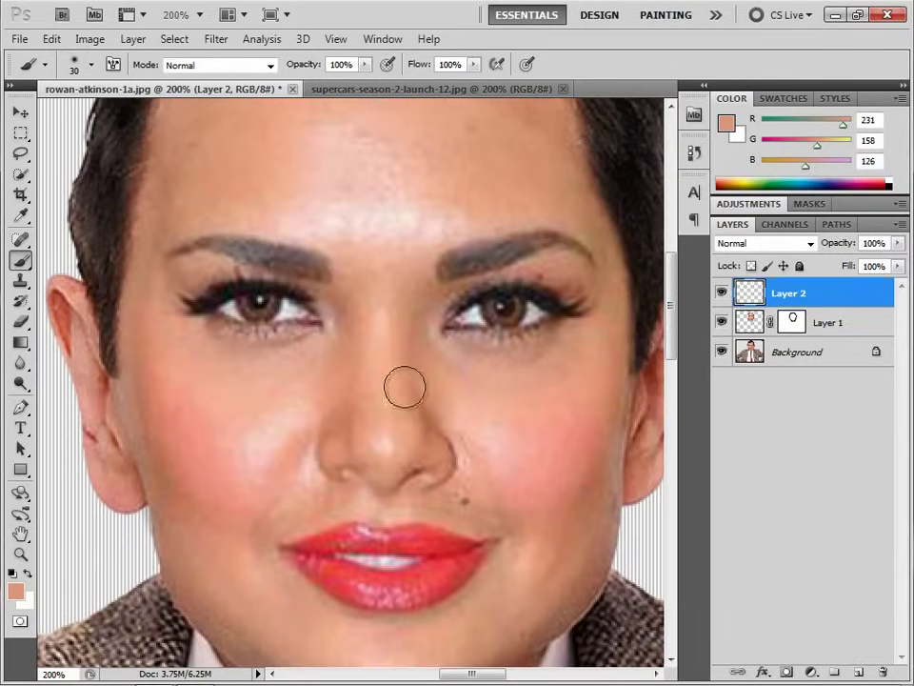
pyautogui.moveTo(320, 211)
pyautogui.mouseDown()
pyautogui.moveTo(437, 214)
pyautogui.moveTo(337, 163)
pyautogui.moveTo(365, 196)
pyautogui.moveTo(388, 159)
pyautogui.mouseUp()
pyautogui.moveTo(284, 406); pyautogui.dragTo(255, 461)
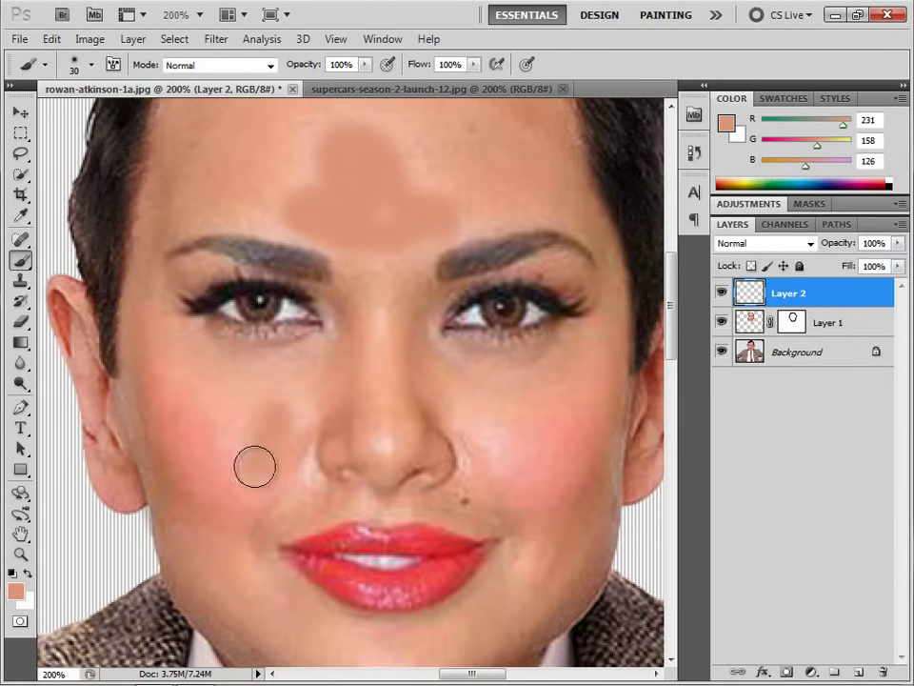
pyautogui.moveTo(492, 430); pyautogui.dragTo(505, 459)
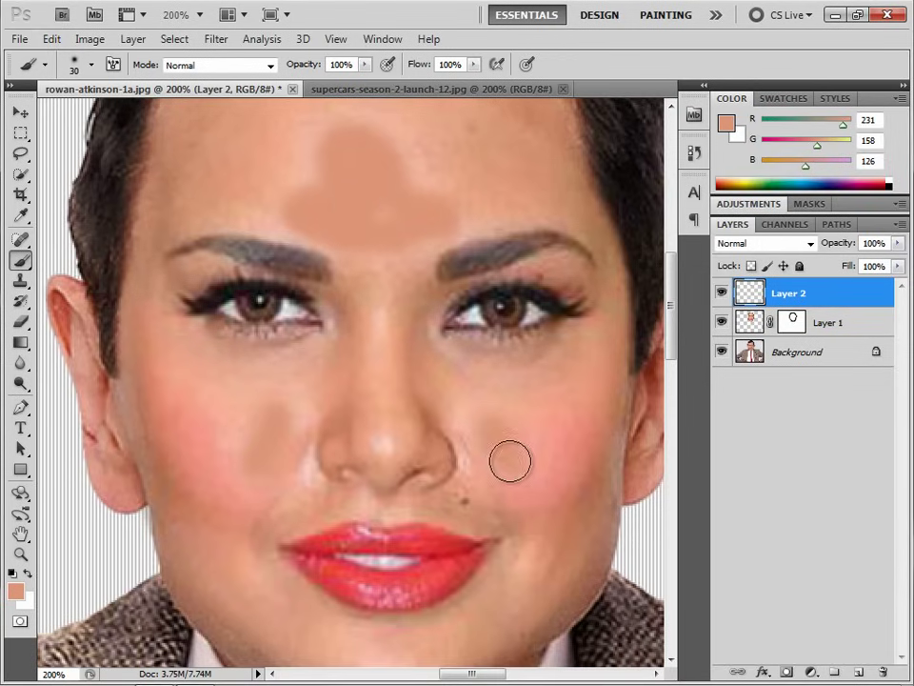
# Set Layer 2 to Darker Color blend at 40% opacity and toggle it to compare
pyautogui.click(794, 245)
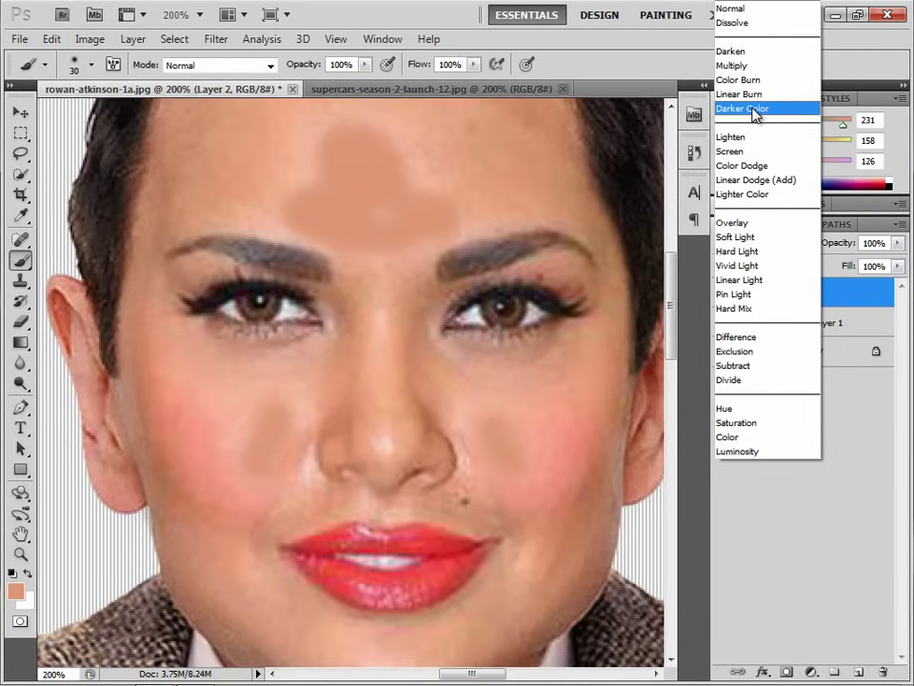
pyautogui.click(755, 110)
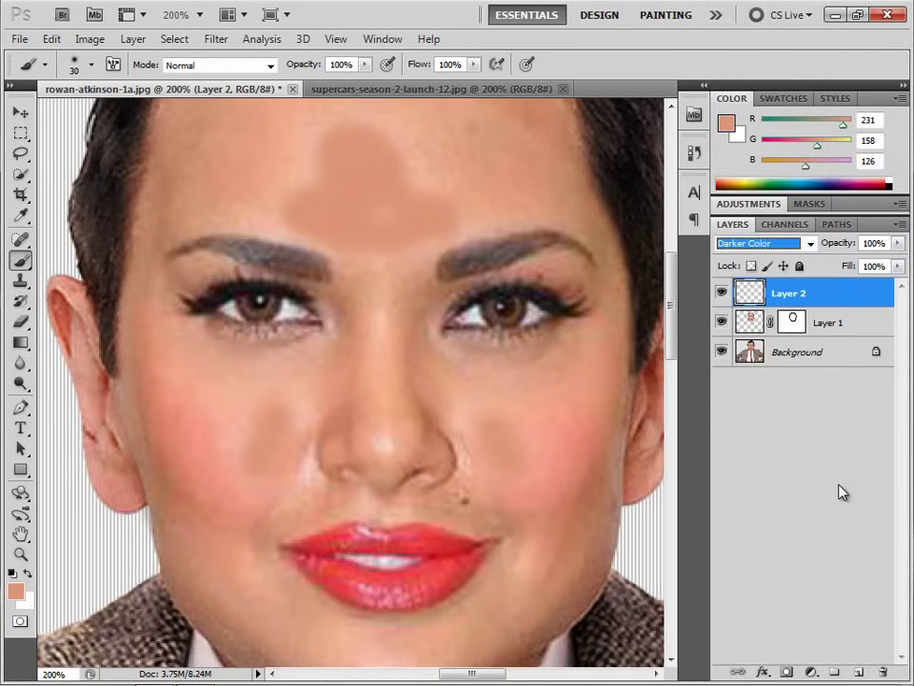
pyautogui.moveTo(838, 250)
pyautogui.mouseDown()
pyautogui.moveTo(810, 250)
pyautogui.moveTo(819, 248)
pyautogui.mouseUp()
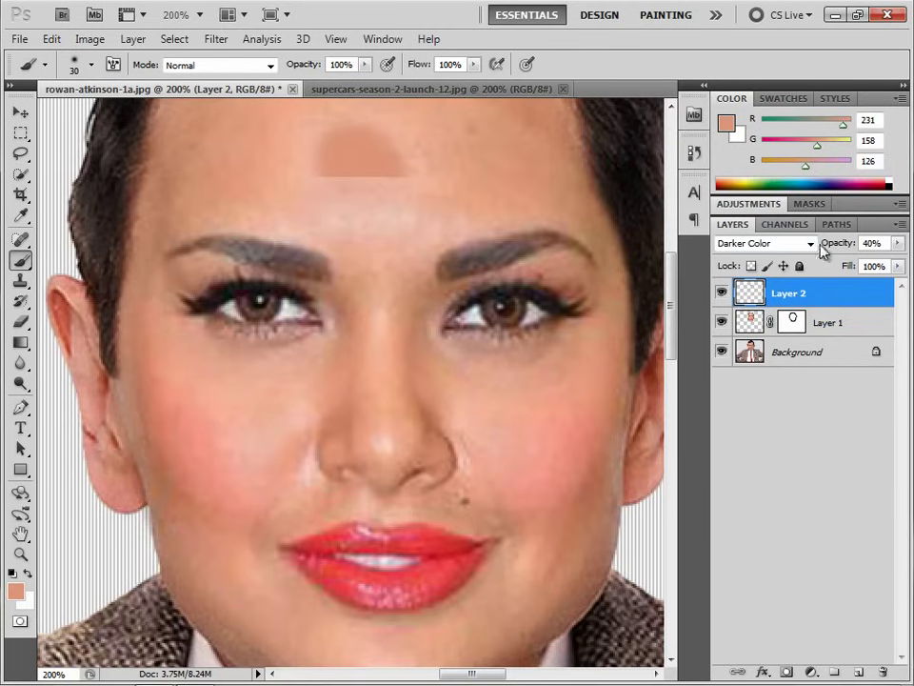
pyautogui.click(721, 295)
pyautogui.click(721, 294)
pyautogui.hotkey('ctrl', '0')
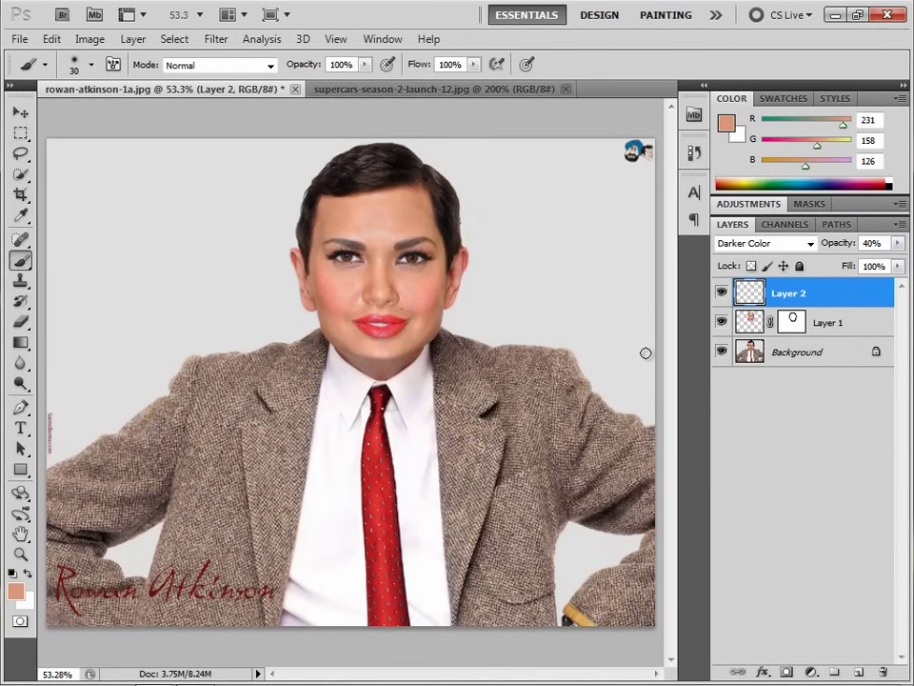
# Zoom to 200% on the forehead and right ear, then select Layer 1
pyautogui.hotkey('ctrl', '+')
pyautogui.hotkey('ctrl', '+')
pyautogui.hotkey('ctrl', '+')
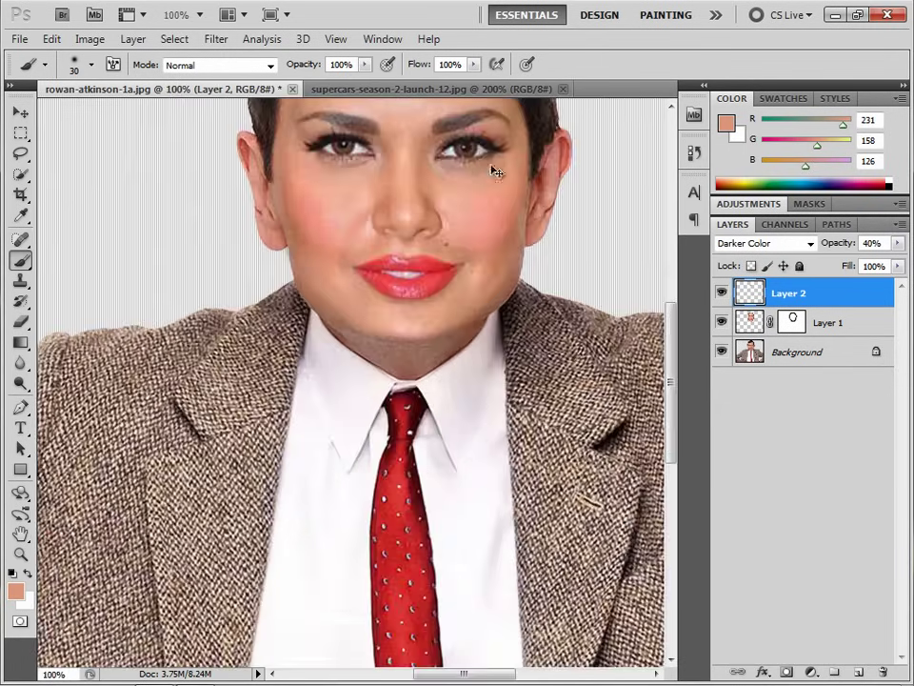
pyautogui.hotkey('ctrl', '+')
pyautogui.moveTo(510, 152); pyautogui.dragTo(407, 592)
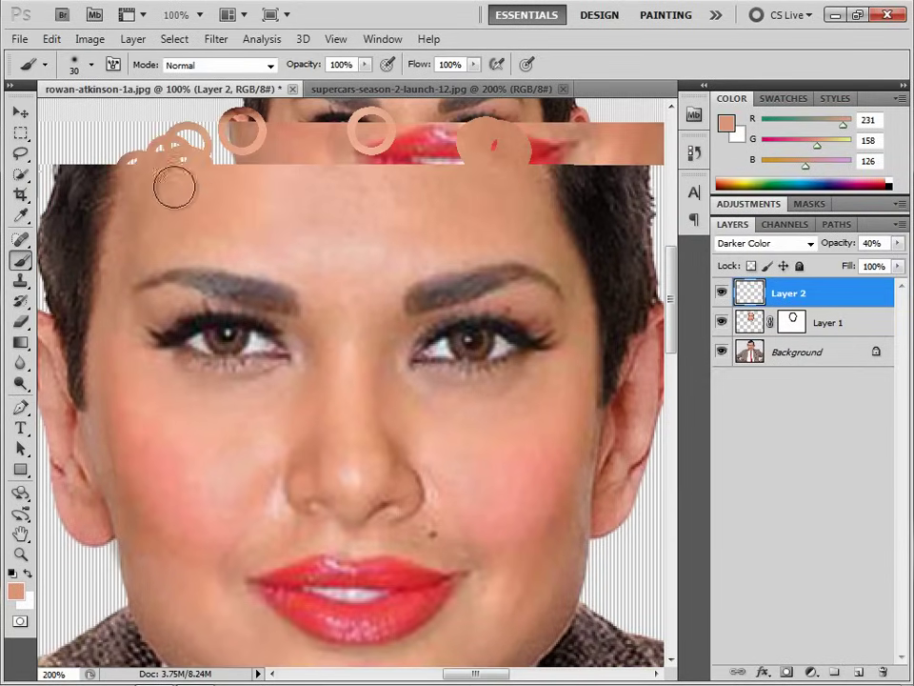
pyautogui.moveTo(389, 286); pyautogui.dragTo(471, 198)
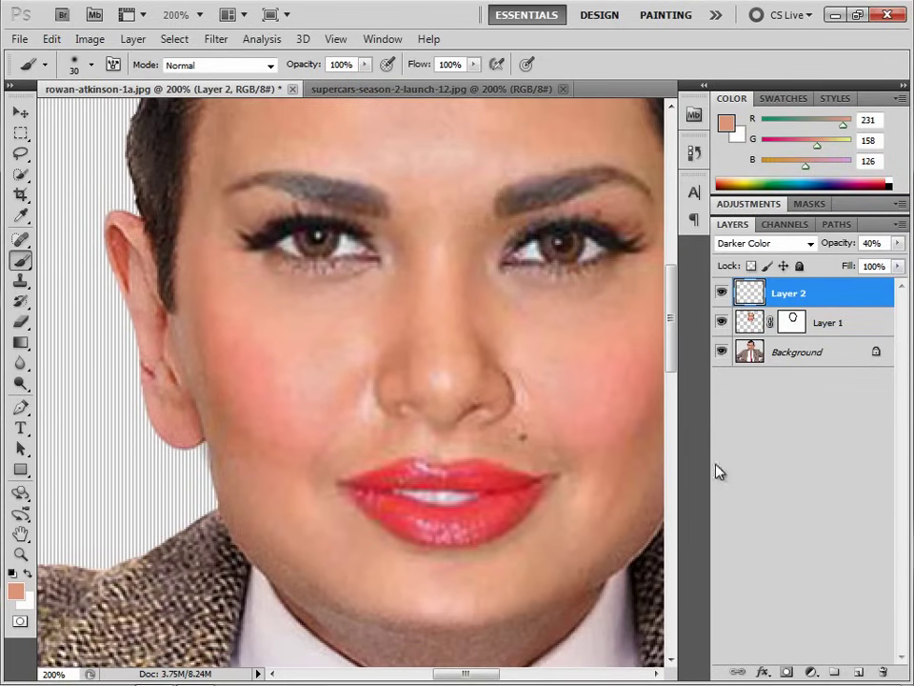
pyautogui.moveTo(484, 402); pyautogui.dragTo(373, 486)
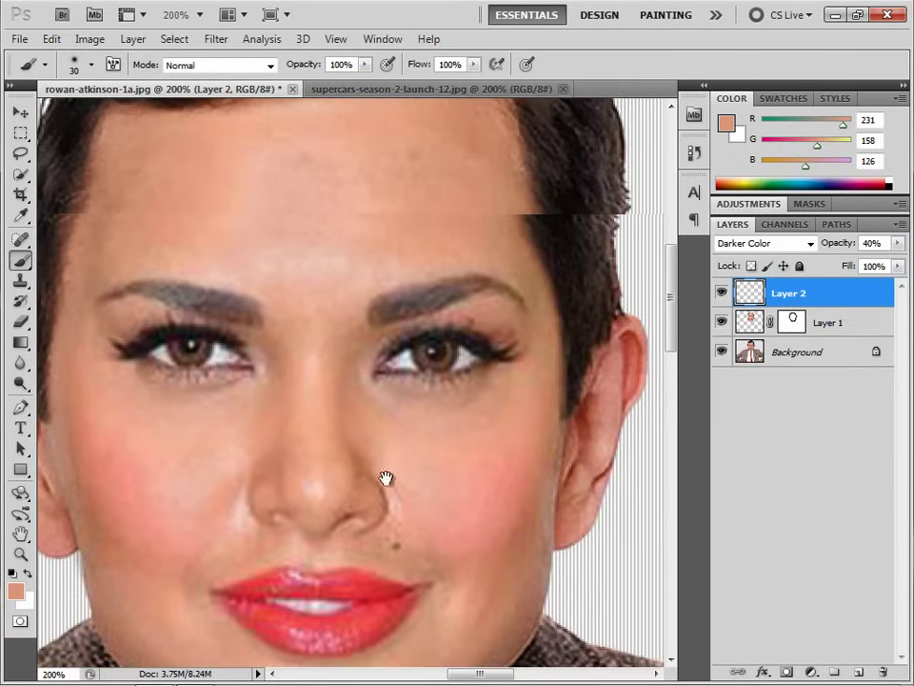
pyautogui.click(752, 331)
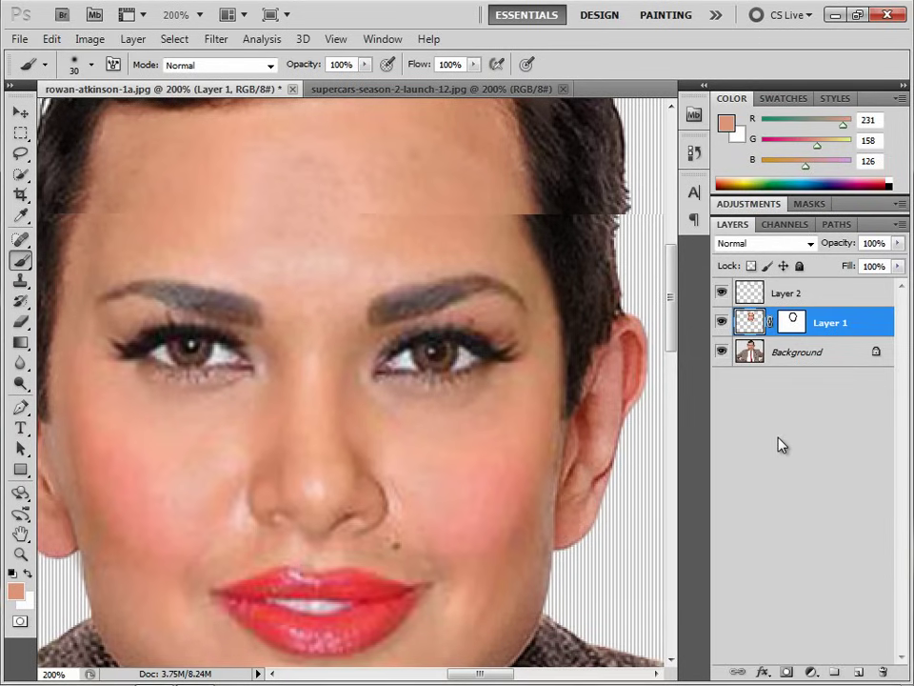
# Duplicate Layer 1 as a hidden backup copy and merge Layer 1 into the Background
pyautogui.hotkey('ctrl', 'j')
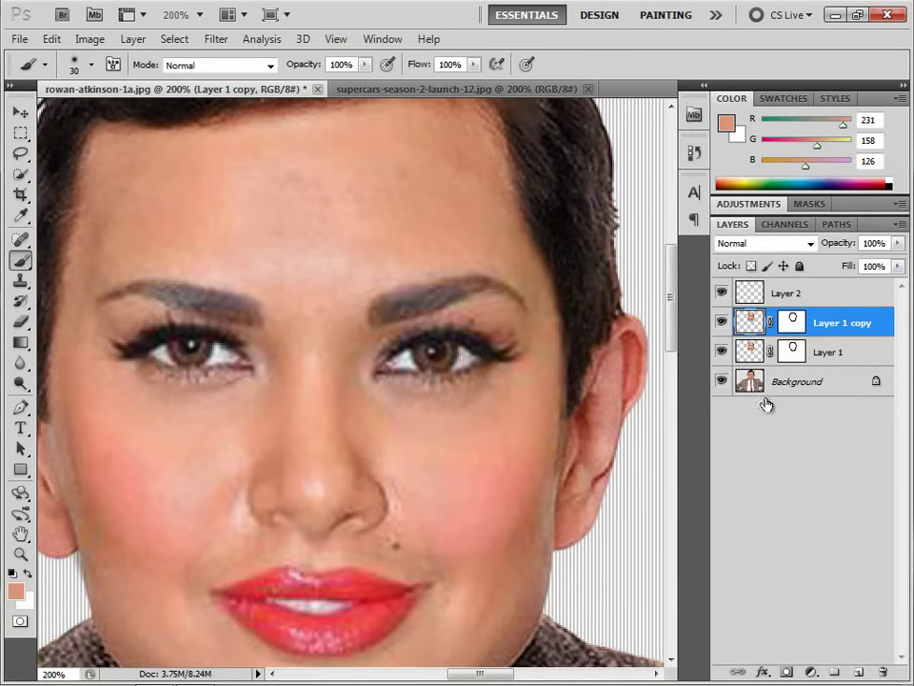
pyautogui.click(721, 323)
pyautogui.click(800, 352)
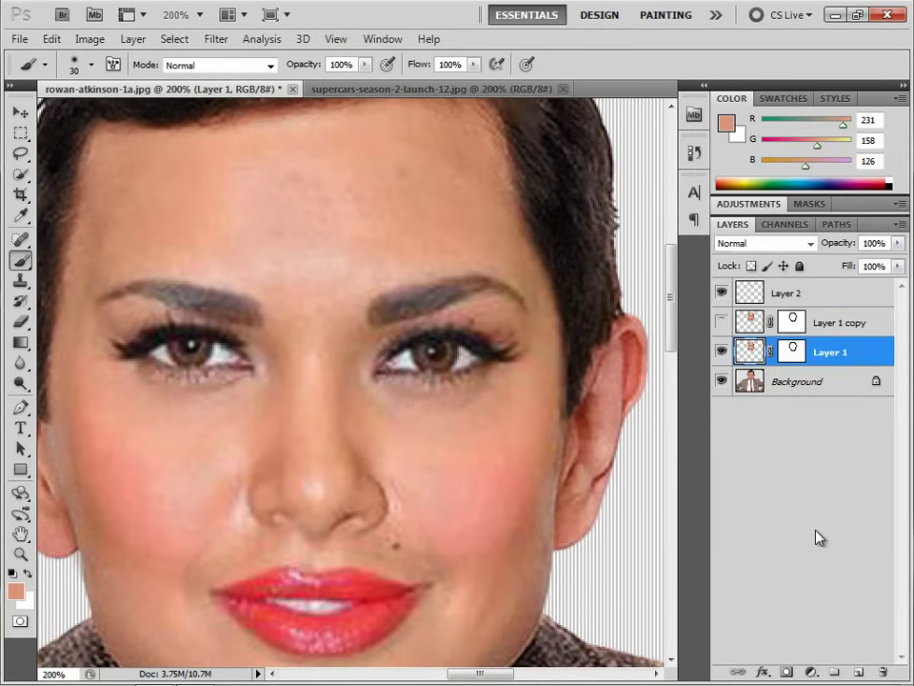
pyautogui.press('Delete')
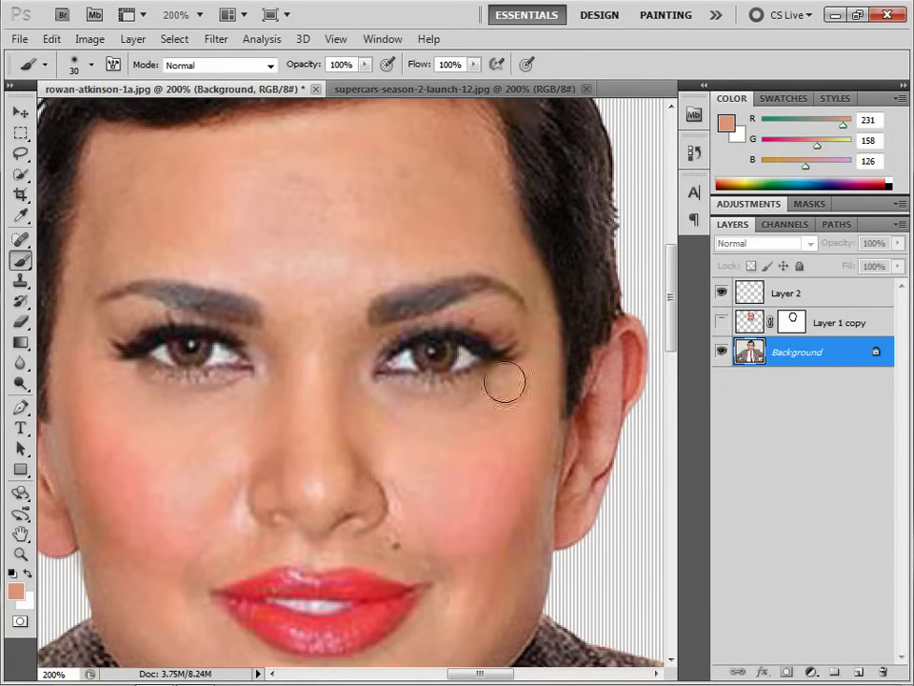
# Try painting skin tone over the forehead hairline, then undo it
pyautogui.moveTo(326, 308)
pyautogui.mouseDown()
pyautogui.moveTo(403, 398)
pyautogui.moveTo(402, 379)
pyautogui.mouseUp()
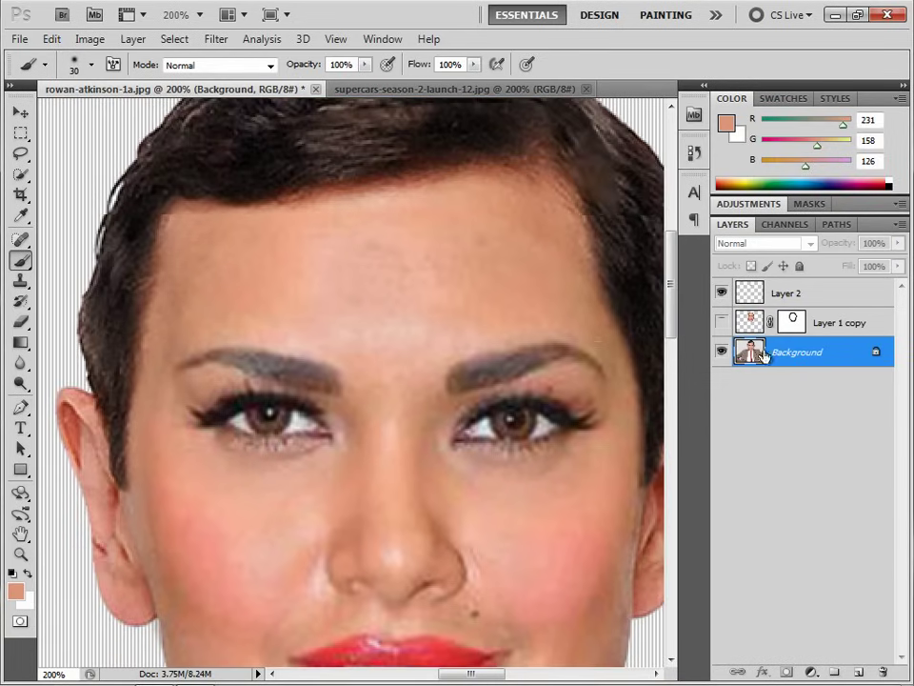
pyautogui.moveTo(141, 238)
pyautogui.mouseDown()
pyautogui.moveTo(200, 239)
pyautogui.moveTo(198, 249)
pyautogui.moveTo(490, 227)
pyautogui.moveTo(564, 263)
pyautogui.mouseUp()
pyautogui.hotkey('ctrl', 'z')
# Switch to the Spot Healing Brush, undo the leftover hairline strokes, and heal the forehead marks
pyautogui.rightClick(21, 239)
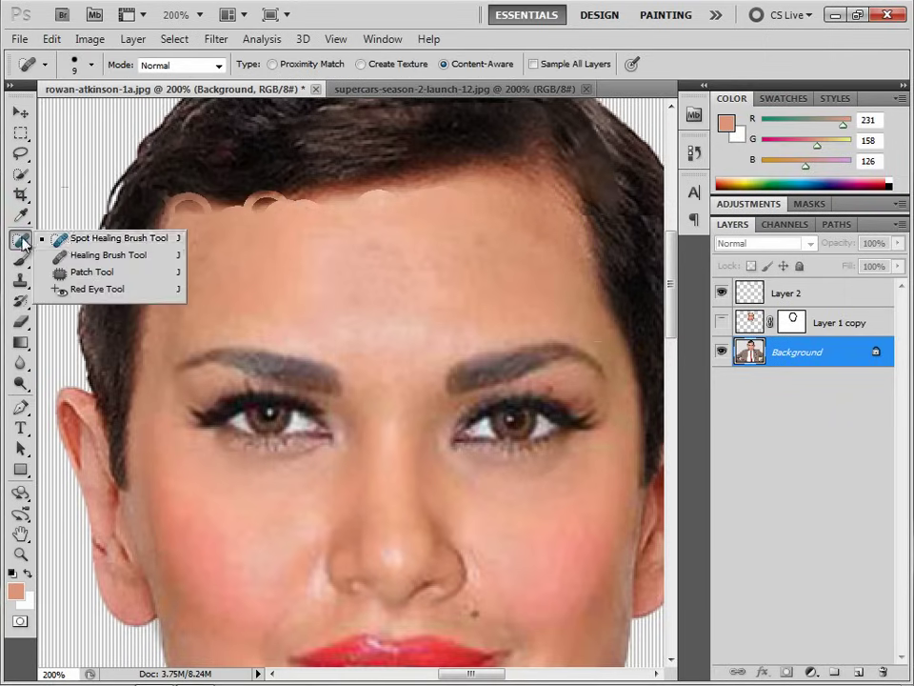
pyautogui.click(91, 236)
pyautogui.hotkey('ctrl', 'alt', 'z')
pyautogui.moveTo(490, 217); pyautogui.dragTo(547, 247)
pyautogui.moveTo(490, 215); pyautogui.dragTo(560, 244)
pyautogui.moveTo(486, 211); pyautogui.dragTo(562, 250)
# Heal the upper forehead, the mark above the left eyebrow, and the left temple seam
pyautogui.moveTo(221, 229)
pyautogui.mouseDown()
pyautogui.moveTo(200, 249)
pyautogui.moveTo(225, 255)
pyautogui.moveTo(178, 284)
pyautogui.moveTo(156, 371)
pyautogui.mouseUp()
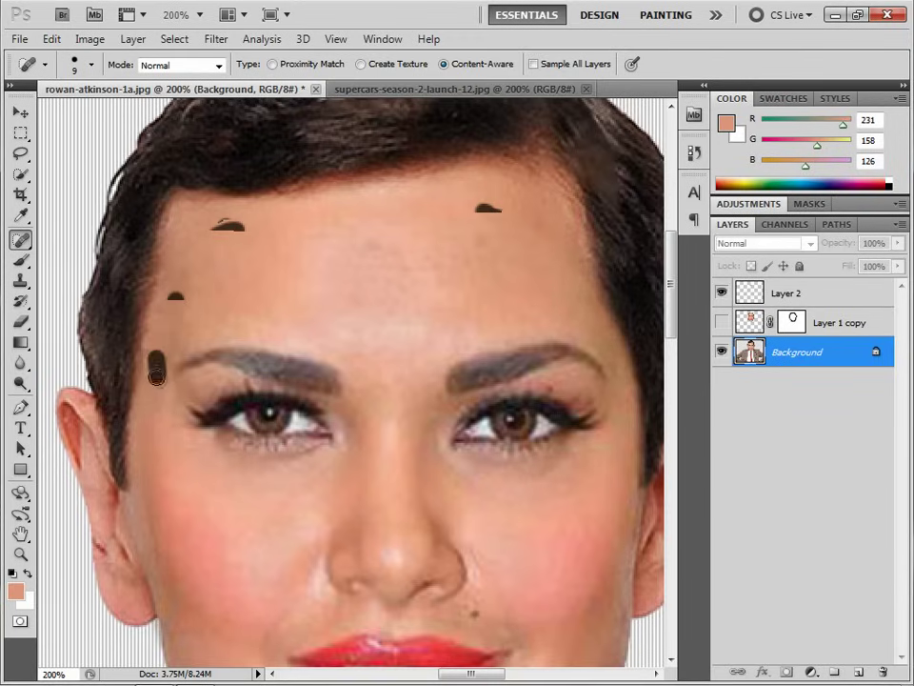
pyautogui.moveTo(187, 437); pyautogui.dragTo(214, 320)
pyautogui.moveTo(181, 280); pyautogui.dragTo(184, 390)
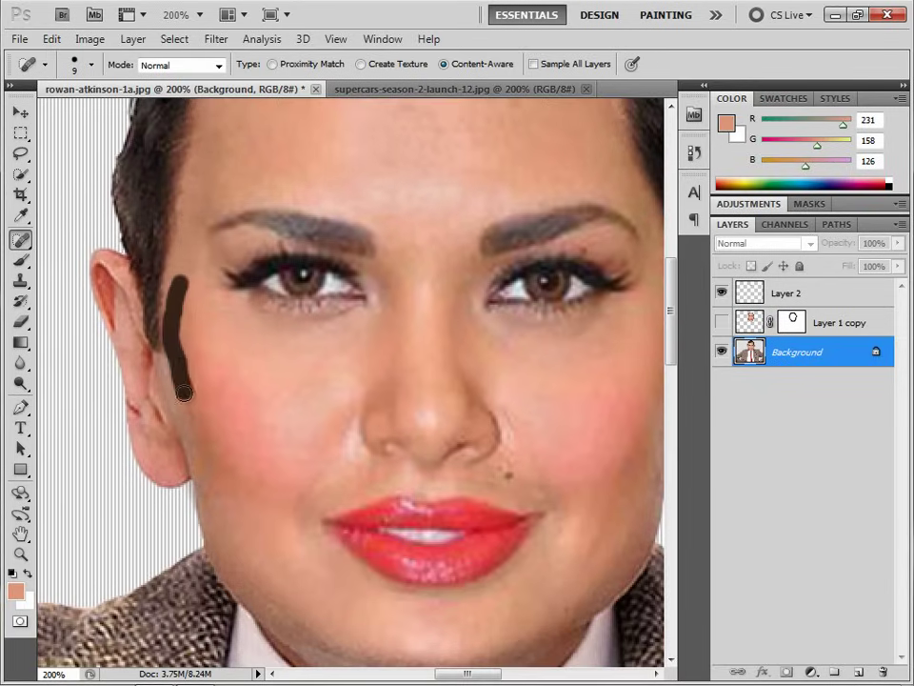
pyautogui.moveTo(225, 486); pyautogui.dragTo(231, 434)
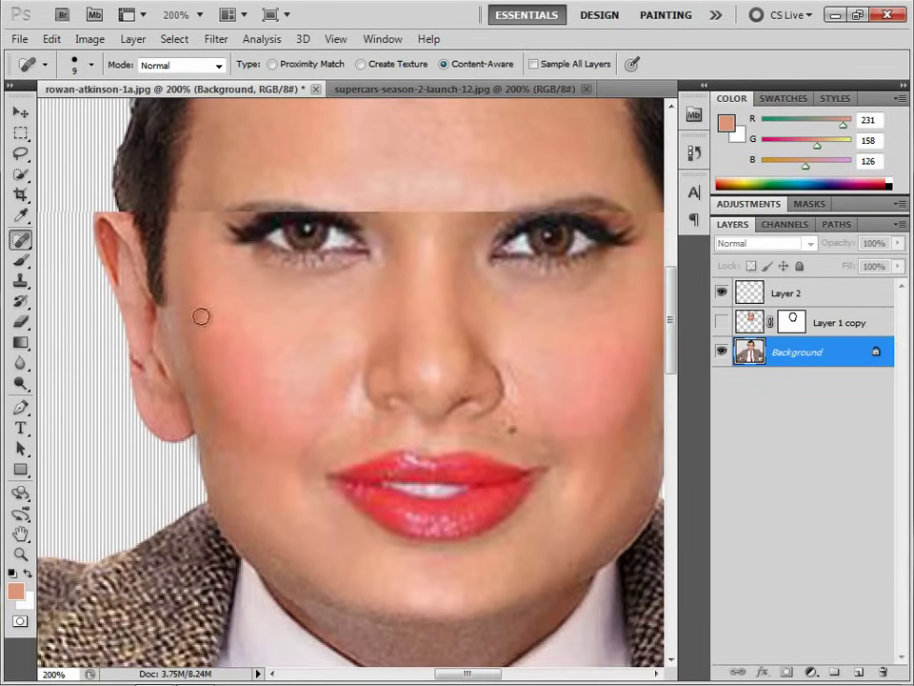
pyautogui.moveTo(181, 256); pyautogui.dragTo(189, 367)
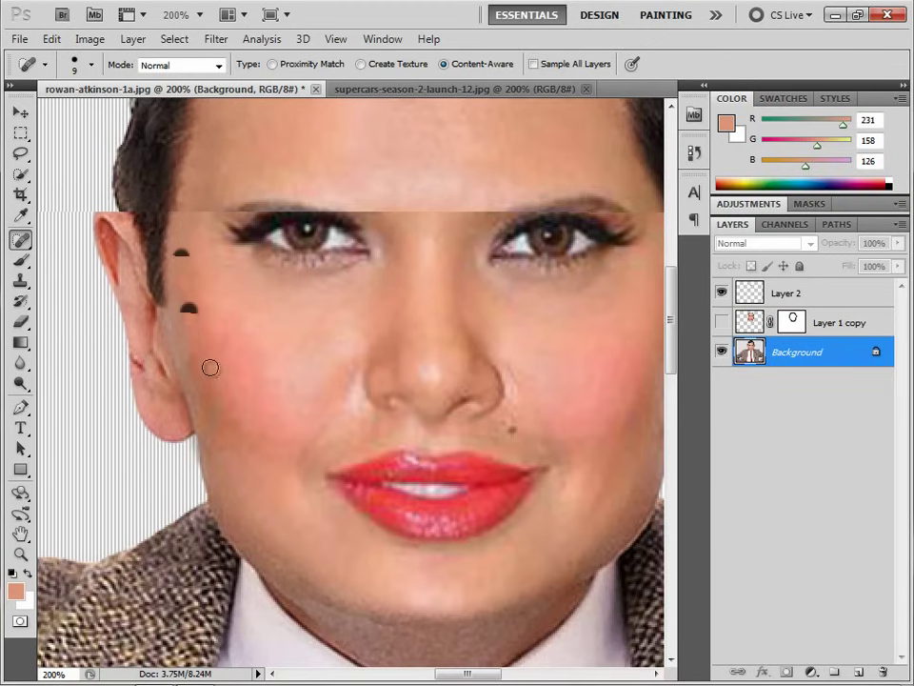
# Set the healing brush hardness to 0%, heal the cheek edge near the left ear, and fit the image to the window
pyautogui.rightClick(210, 367)
pyautogui.moveTo(287, 434); pyautogui.dragTo(234, 435)
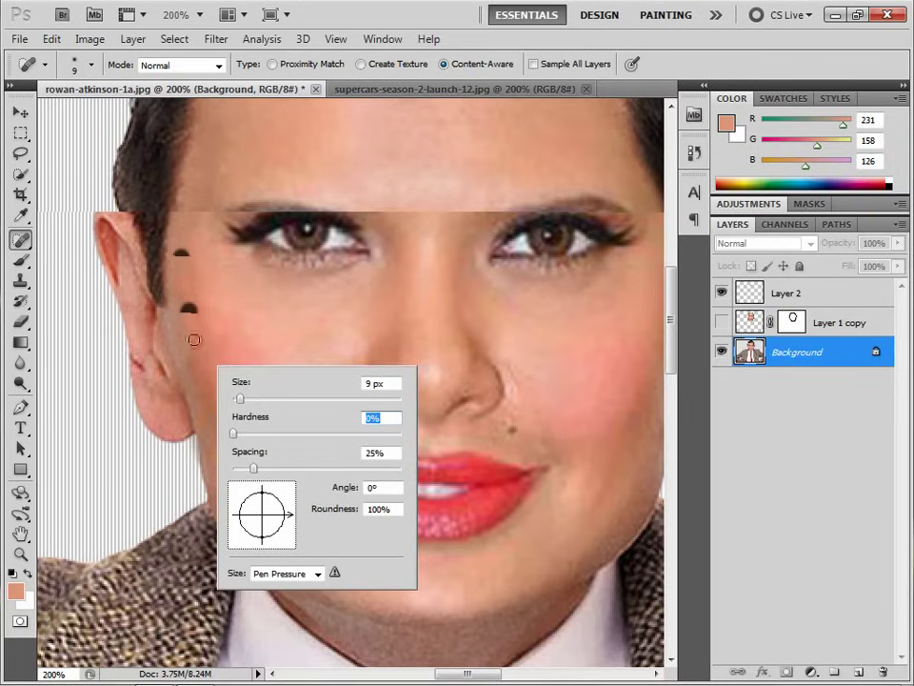
pyautogui.press('Return')
pyautogui.moveTo(183, 300)
pyautogui.mouseDown()
pyautogui.moveTo(201, 410)
pyautogui.moveTo(185, 323)
pyautogui.mouseUp()
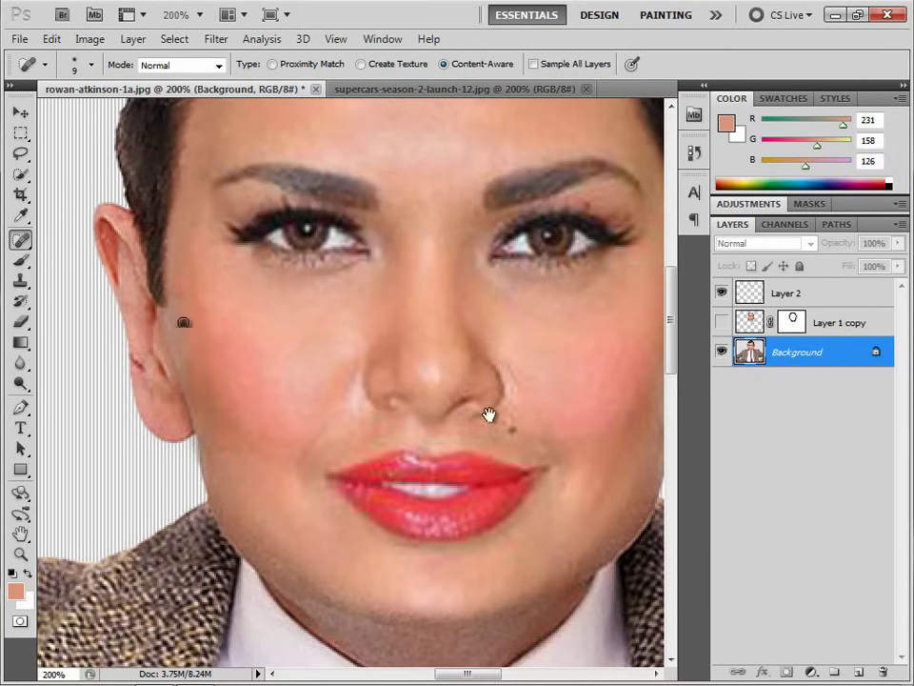
pyautogui.moveTo(489, 416); pyautogui.dragTo(327, 422)
pyautogui.hotkey('ctrl', '0')
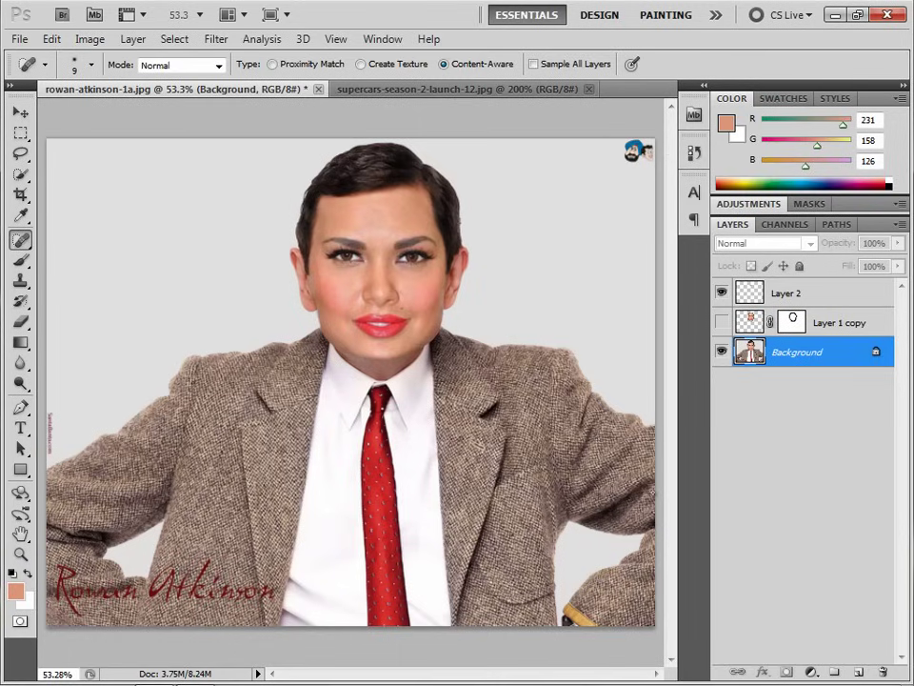
# Open supercars-season-2-launch-12.psd, view the original jpg, then return to rowan-atkinson-1a.jpg
pyautogui.click(19, 39)
pyautogui.click(42, 76)
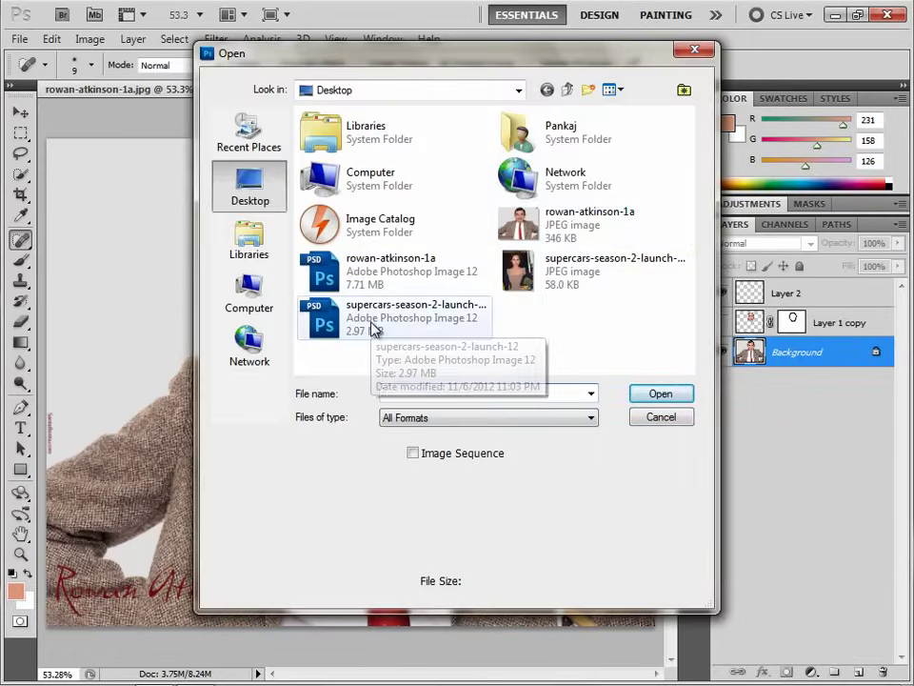
pyautogui.doubleClick(374, 328)
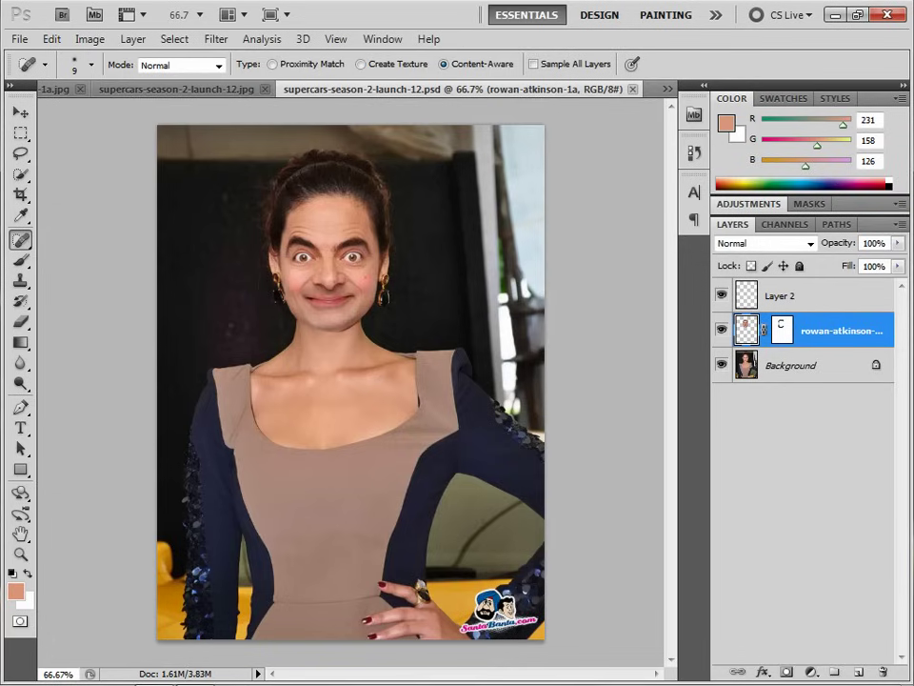
pyautogui.click(140, 88)
pyautogui.click(59, 88)
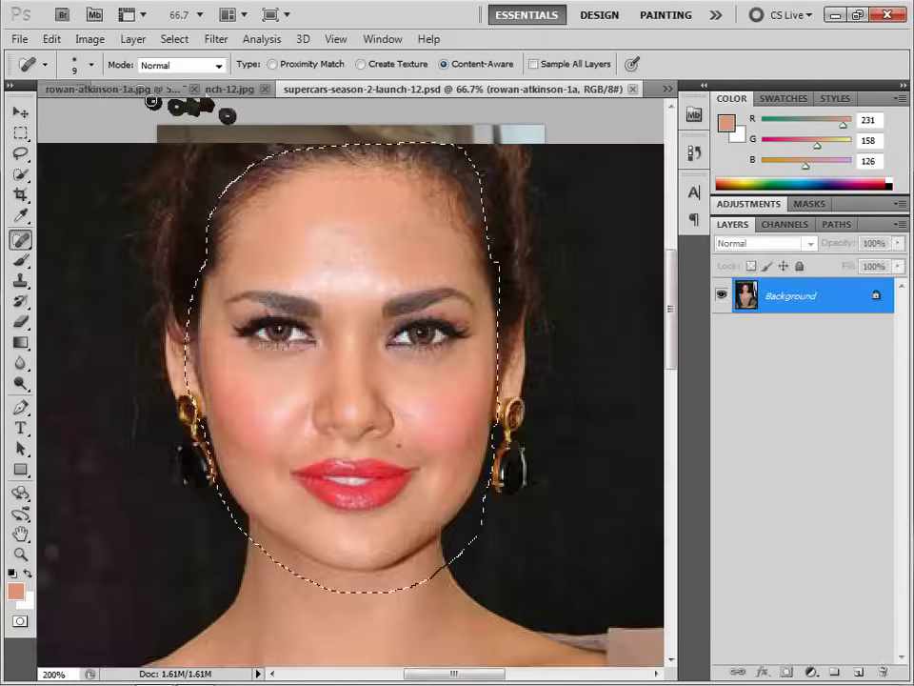